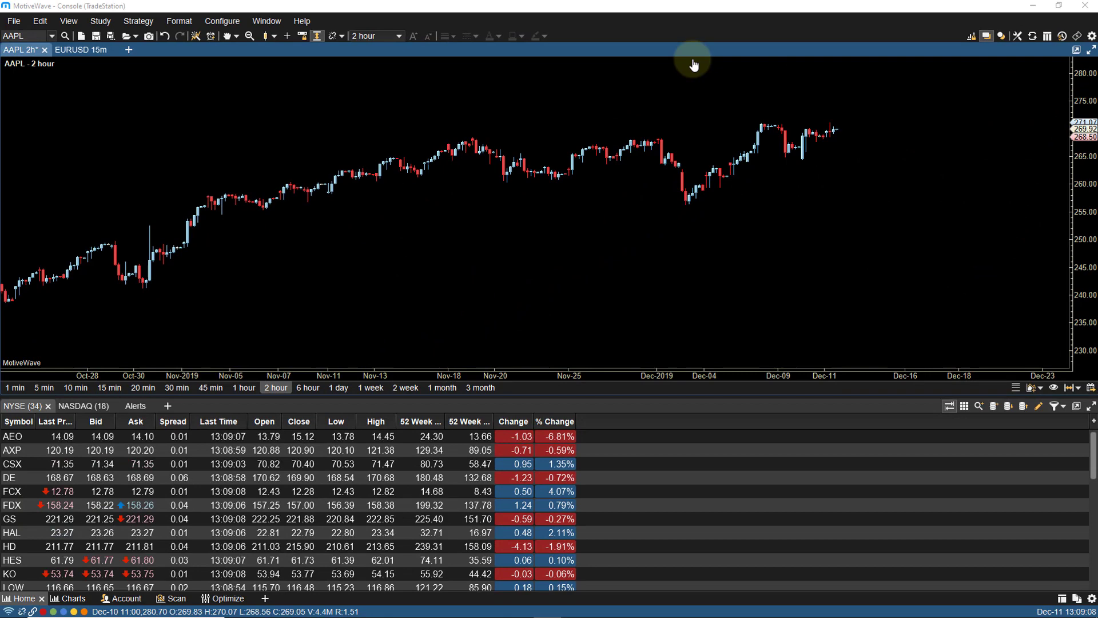
In Preferences > Orders, keep Limit Order for plain price-axis clicks and set Ctrl+Shift Key to Limit+Stop/Limit.
left_click(223, 21)
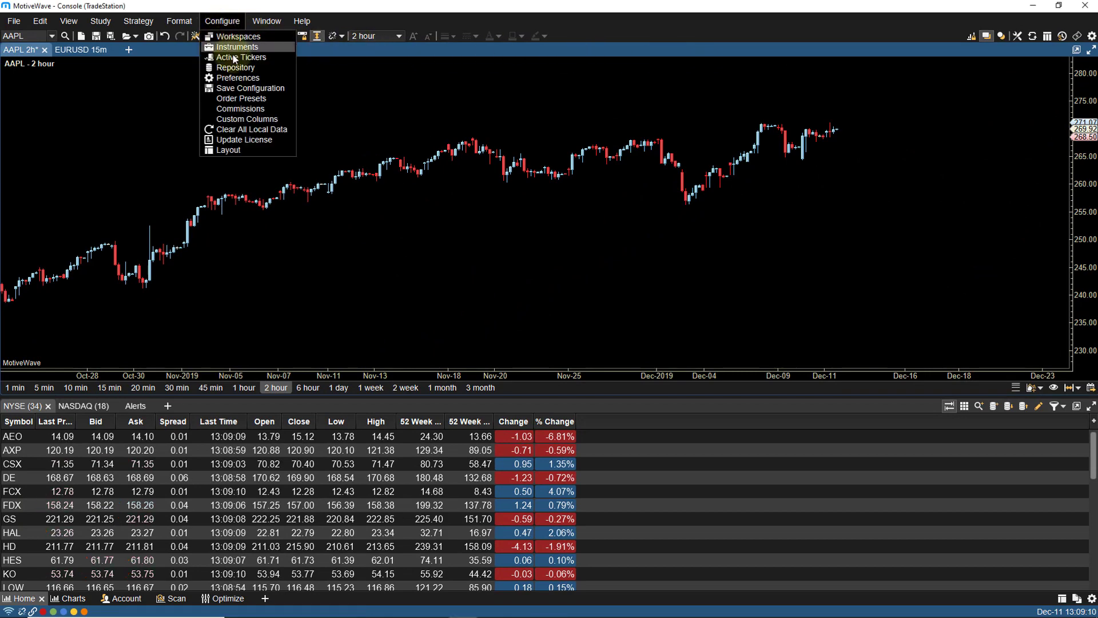
left_click(237, 78)
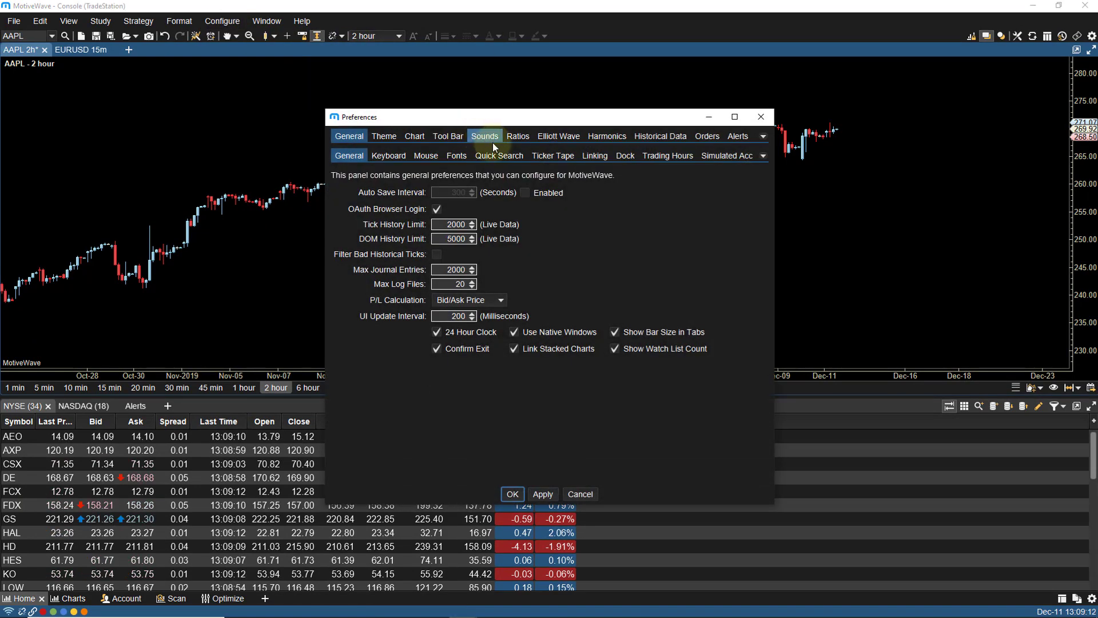
left_click(695, 135)
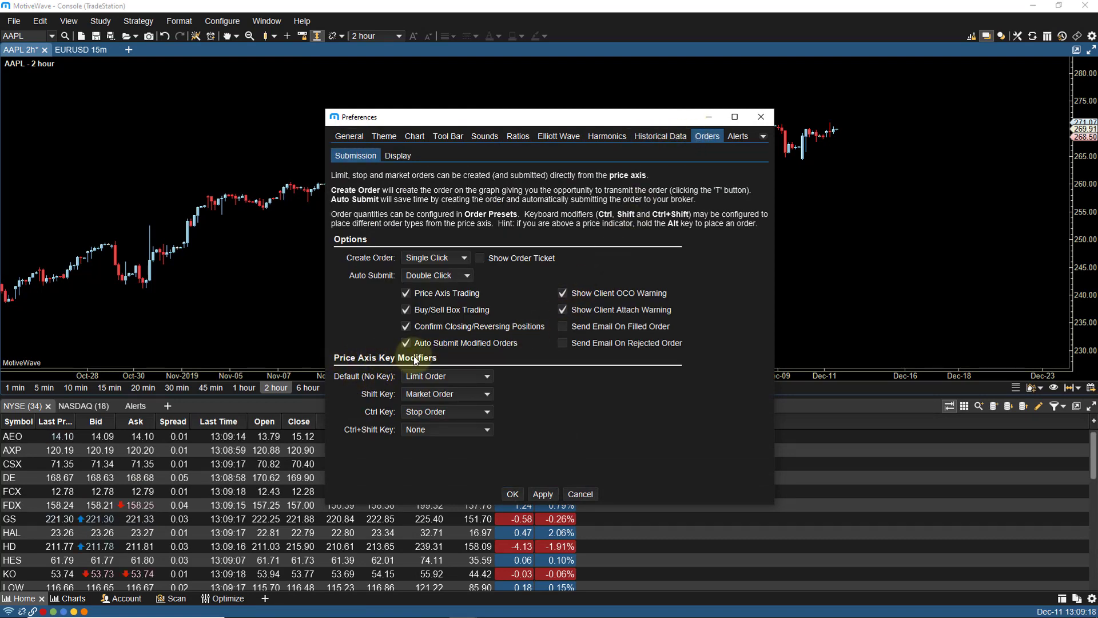
left_click(440, 377)
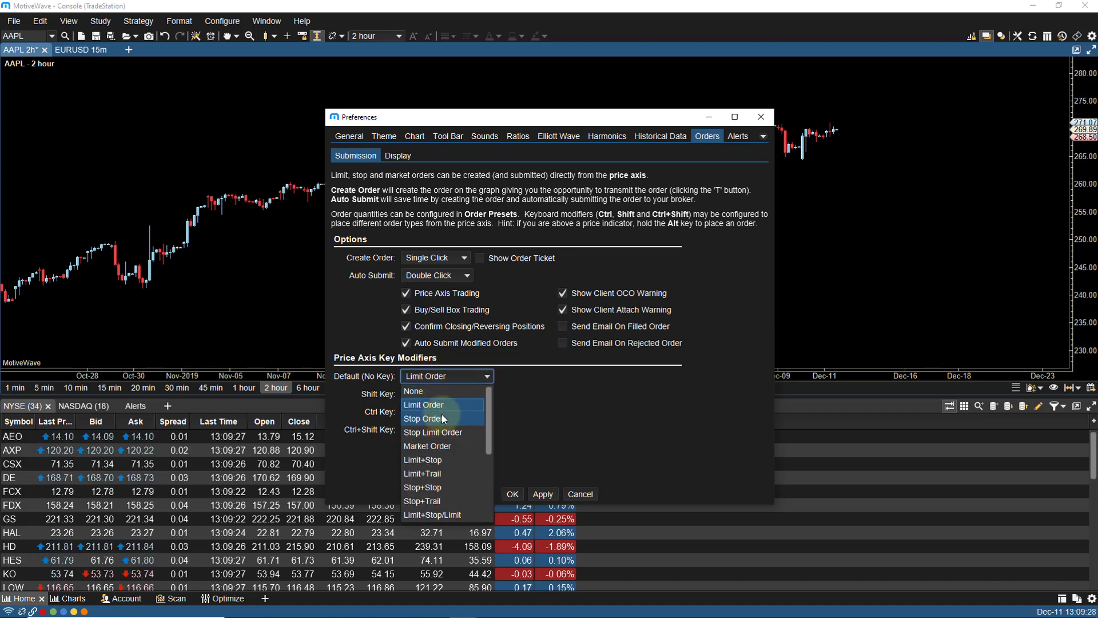
left_click(546, 397)
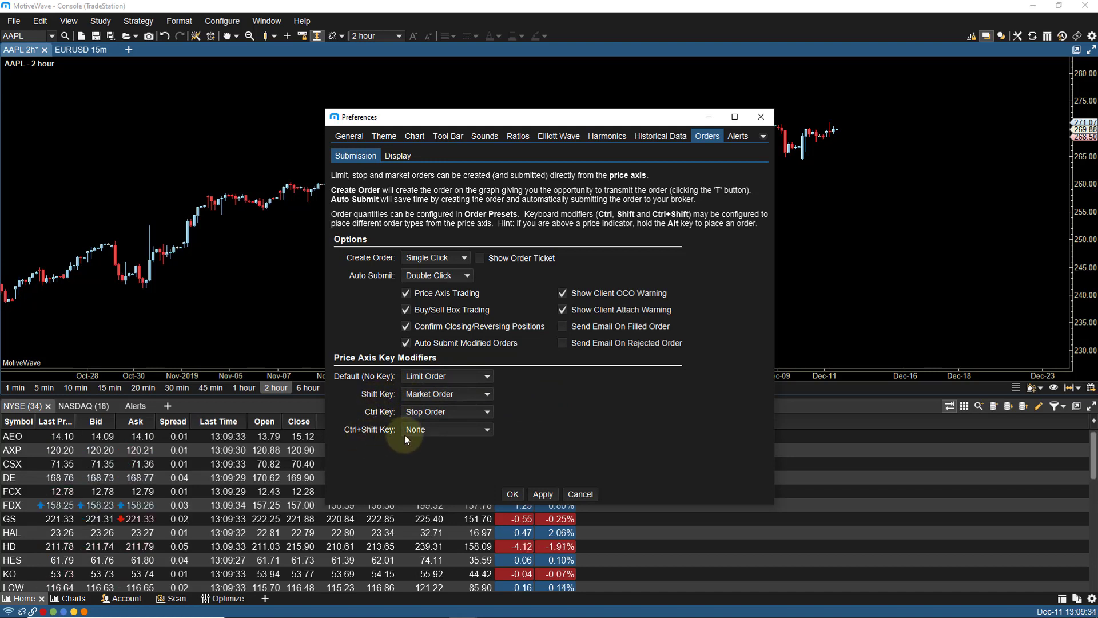
left_click(428, 430)
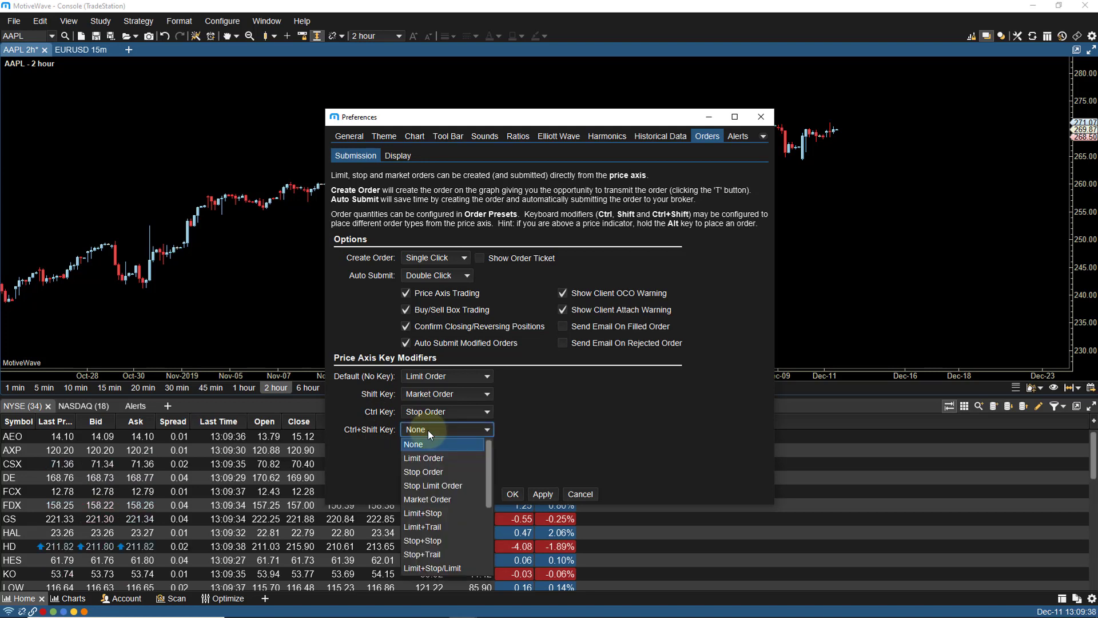
left_click_drag(486, 444, 485, 485)
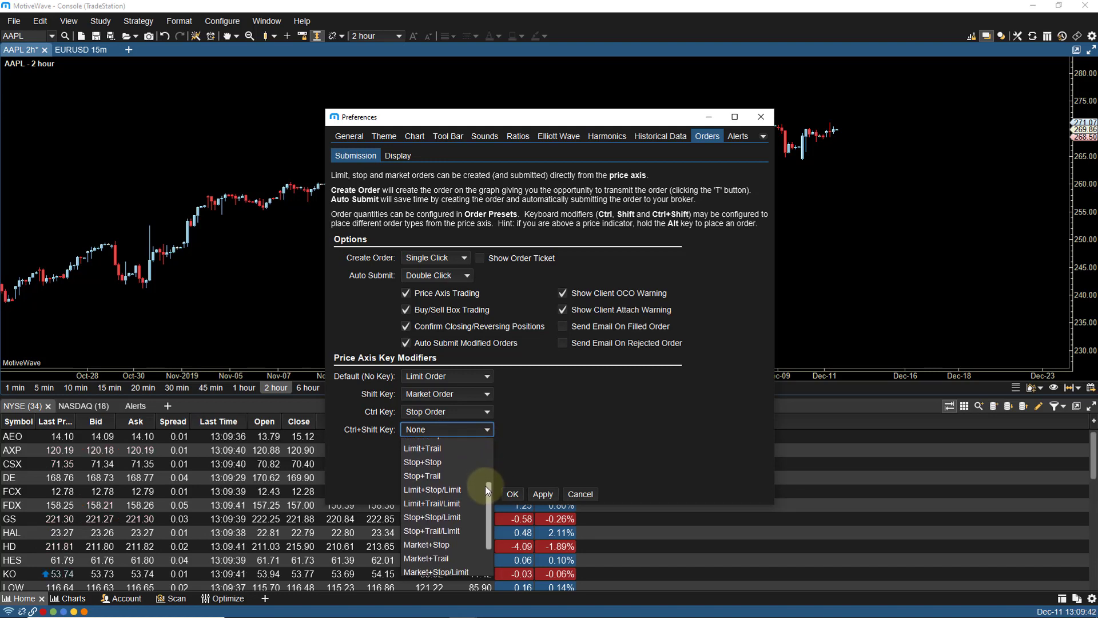
left_click(445, 488)
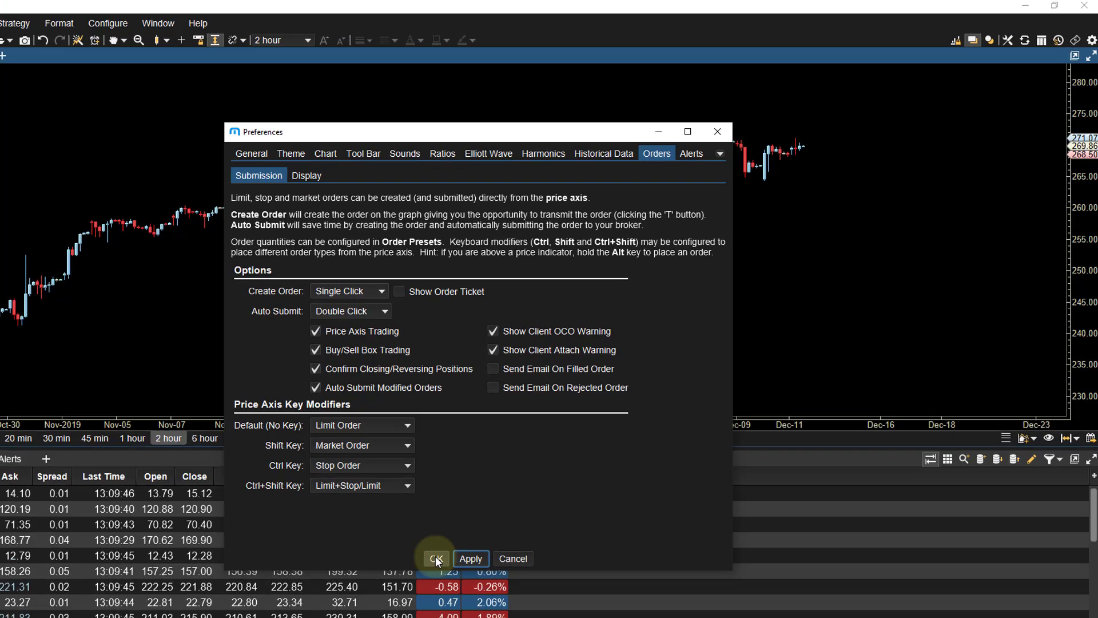
Save the preferences, then place and cancel a test bracket at 266.65 with 271.65/261.65 exits.
left_click(512, 494)
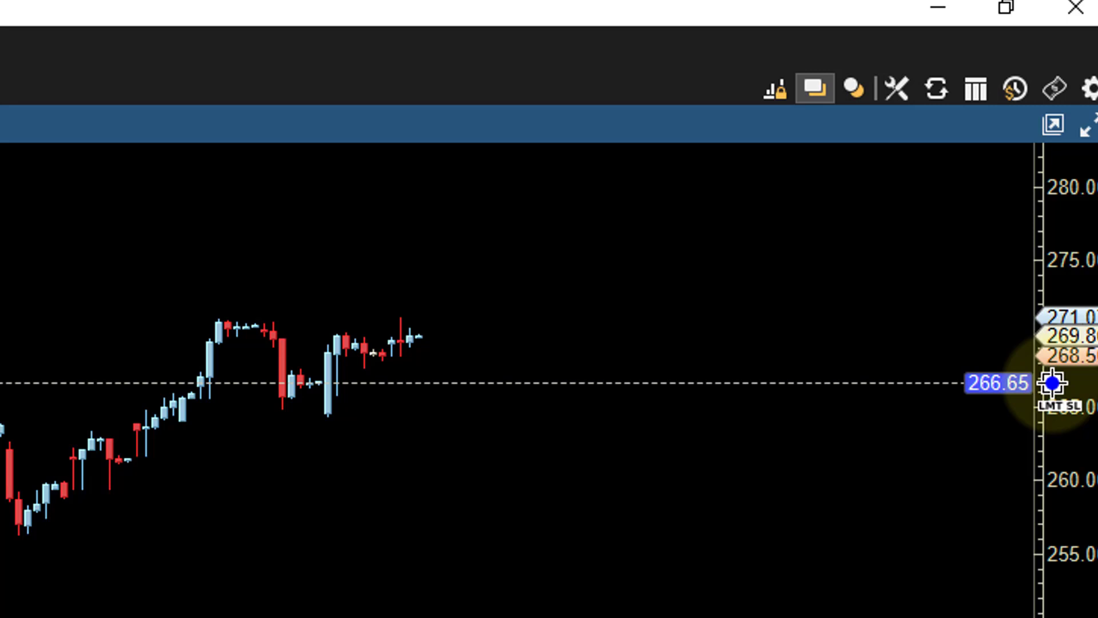
left_click(1053, 383)
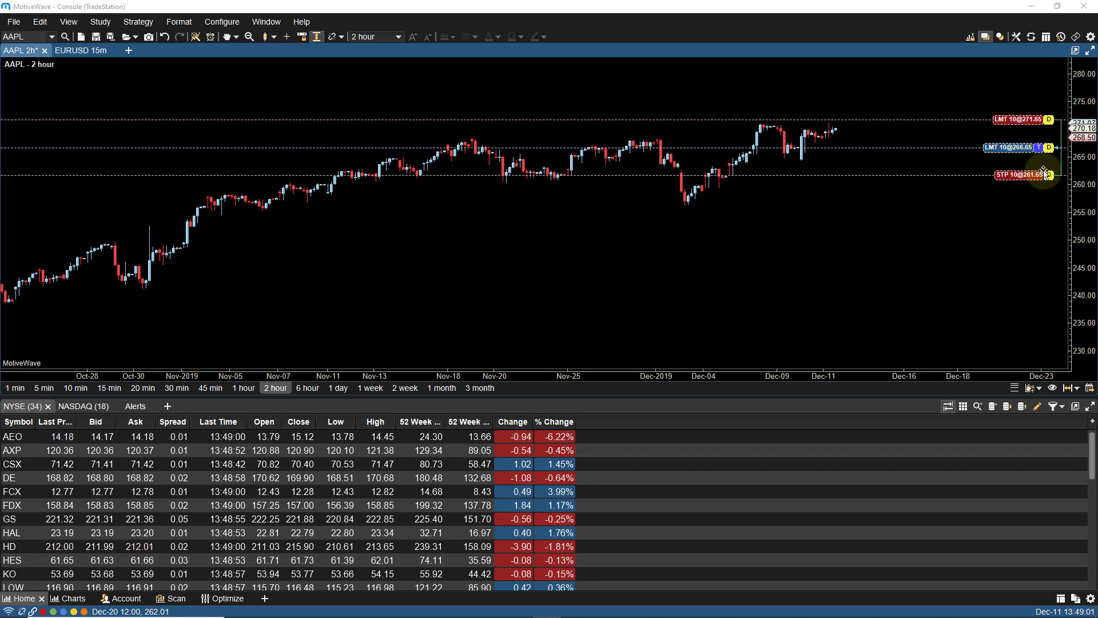
left_click(1049, 148)
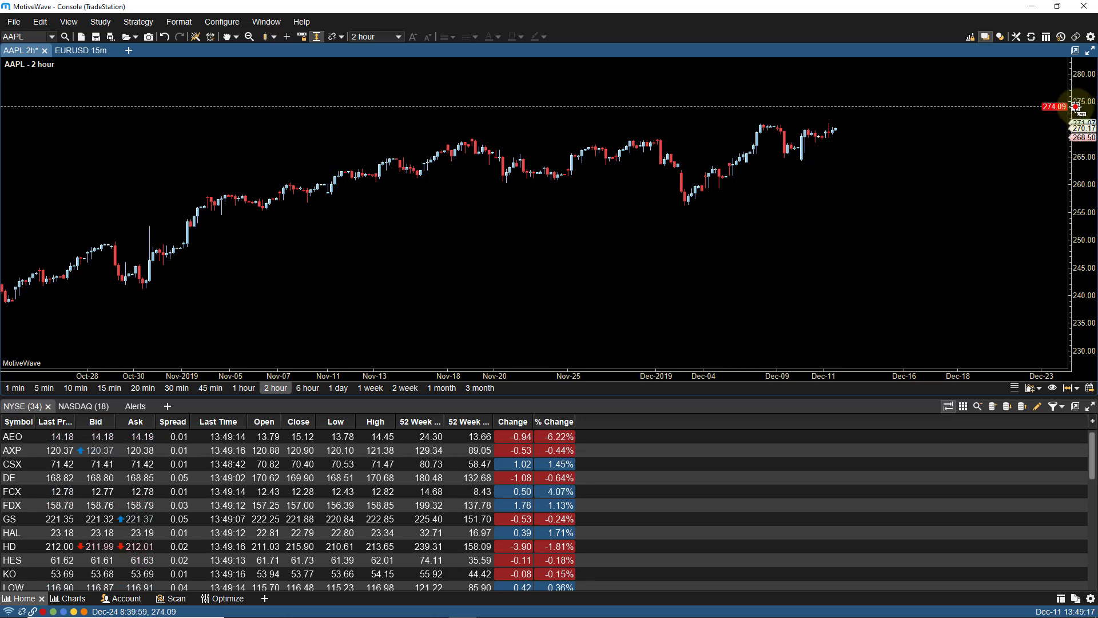
Create a LMT 10-share sell order at 274.09 from the AAPL price axis.
left_click(1075, 107)
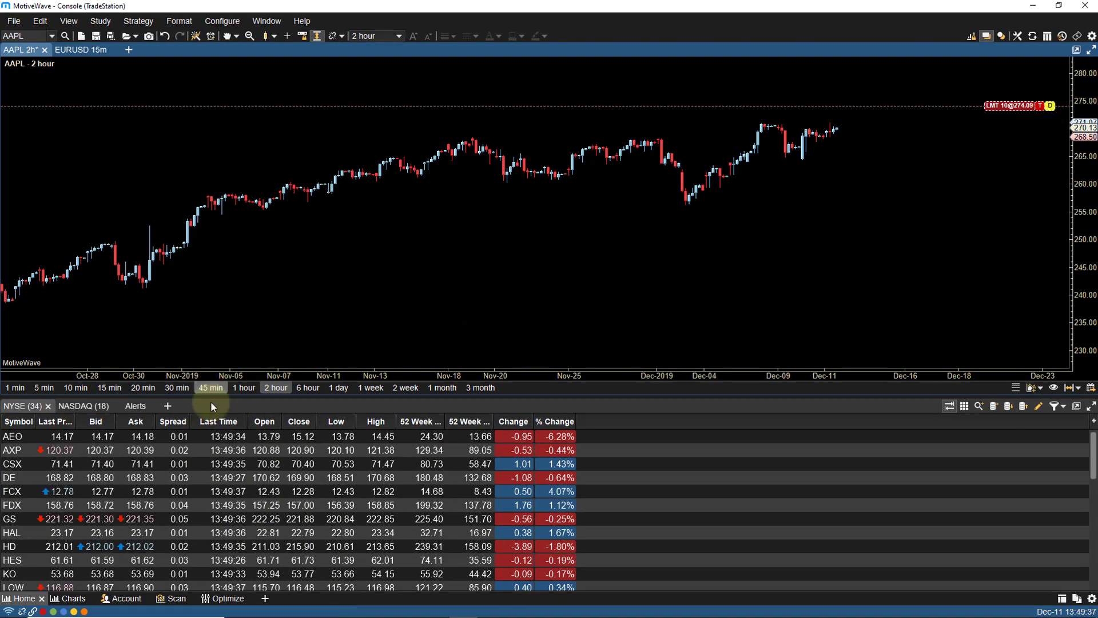
Add an Orders panel, transmit the 274.09 sell limit, and reprice it to 273.47.
left_click(168, 406)
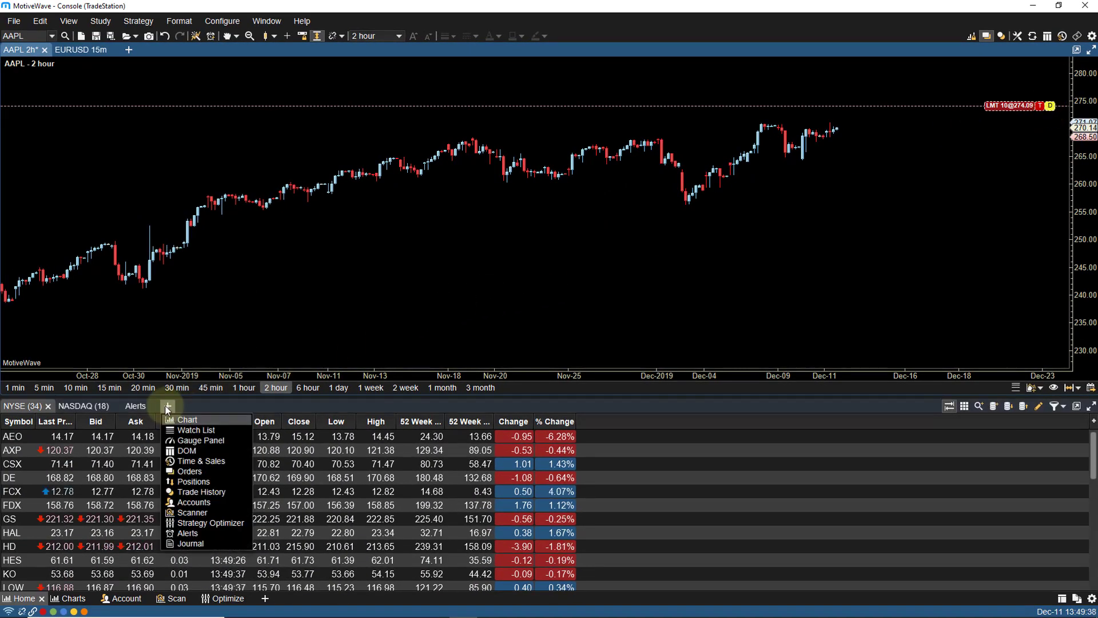
left_click(189, 471)
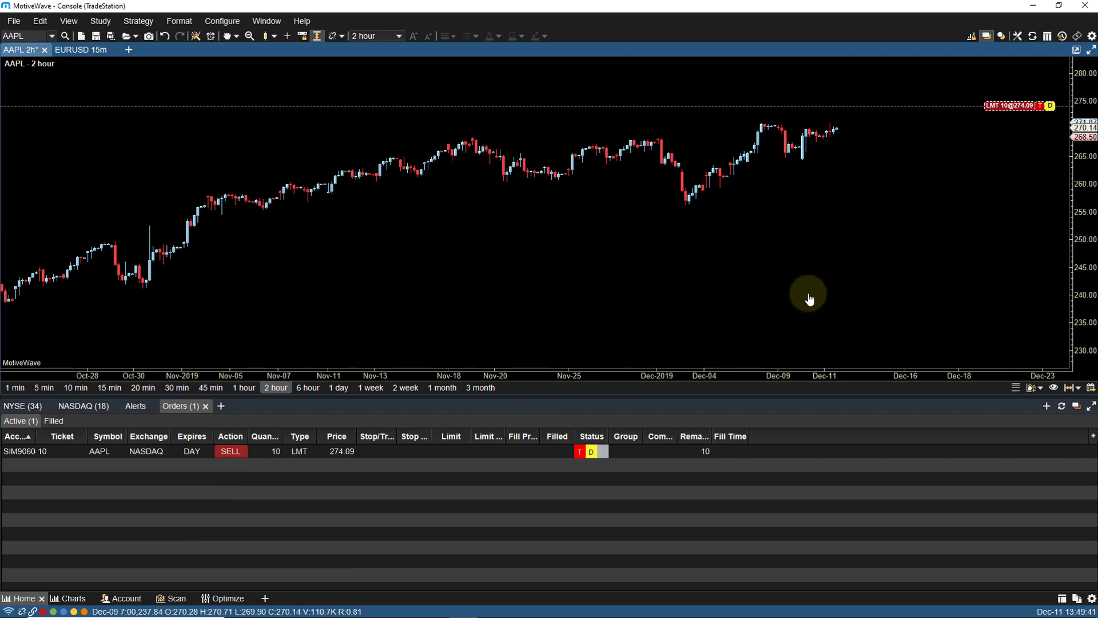
left_click(1040, 106)
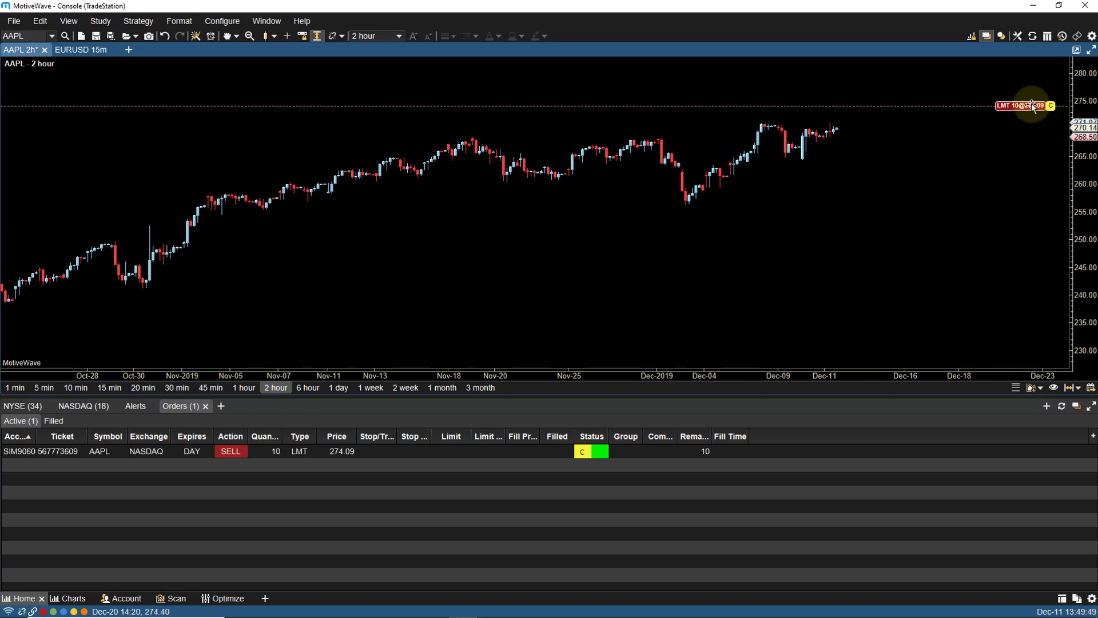
left_click_drag(1024, 105, 1026, 98)
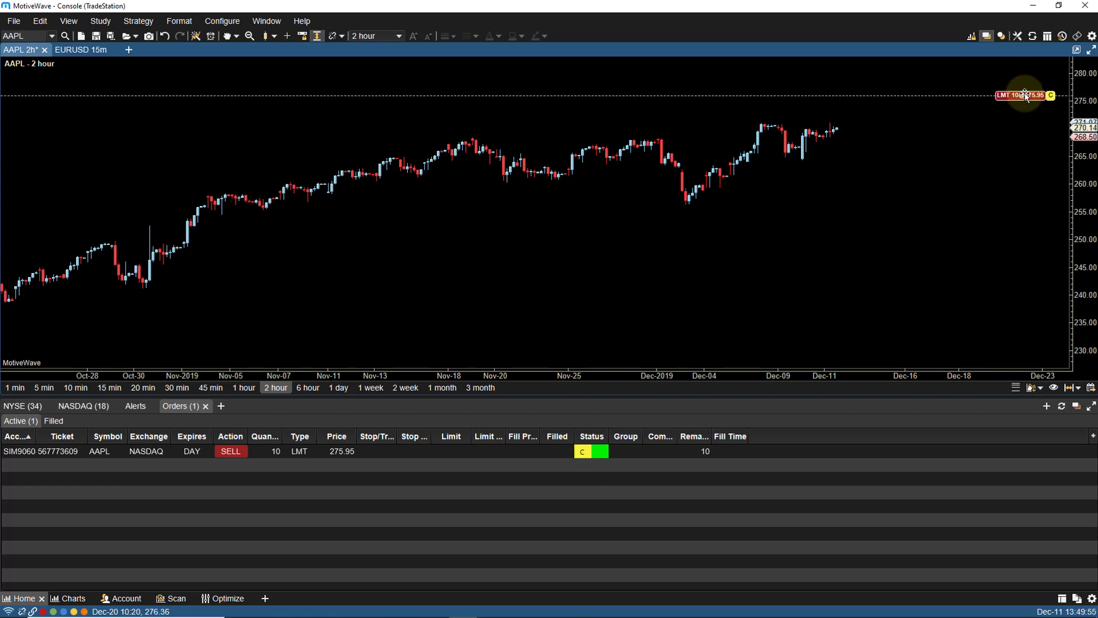
left_click_drag(1025, 95, 1024, 110)
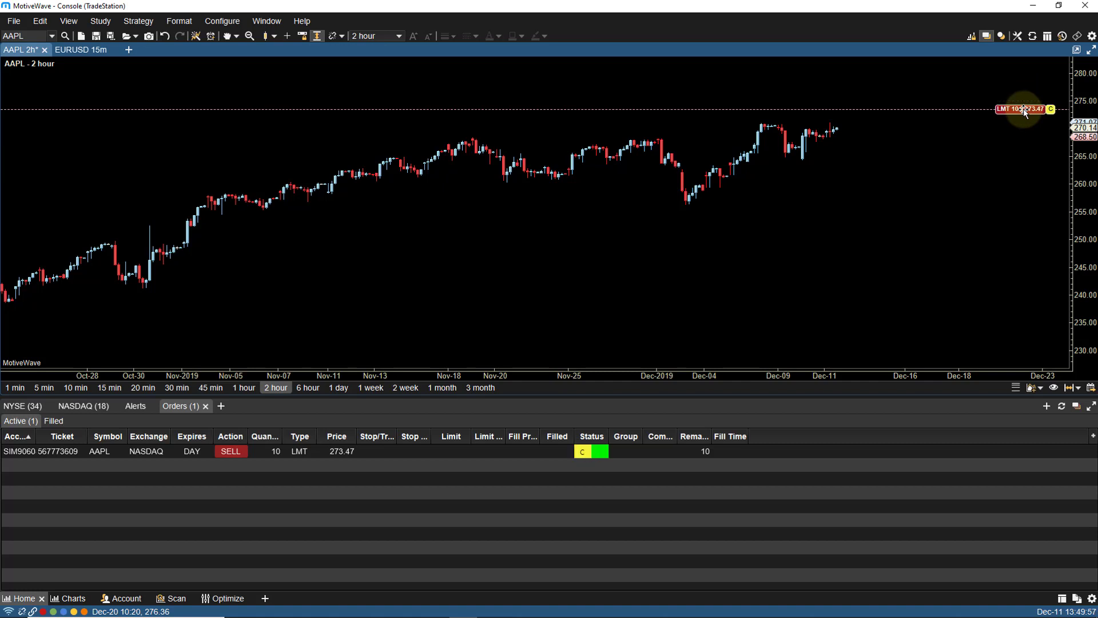
left_click(224, 21)
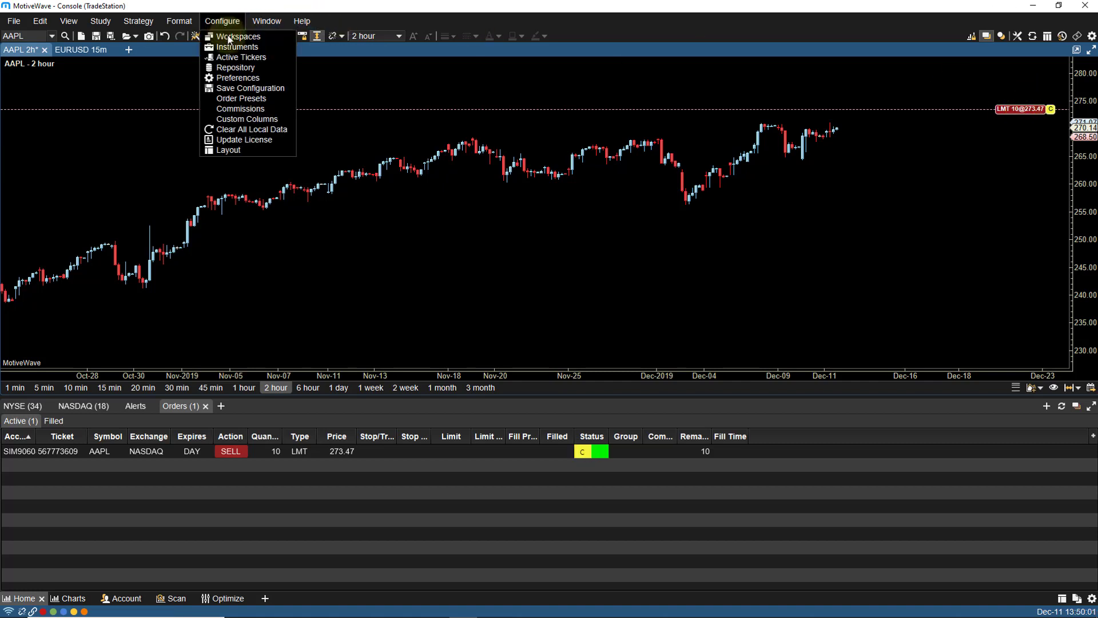
left_click(236, 78)
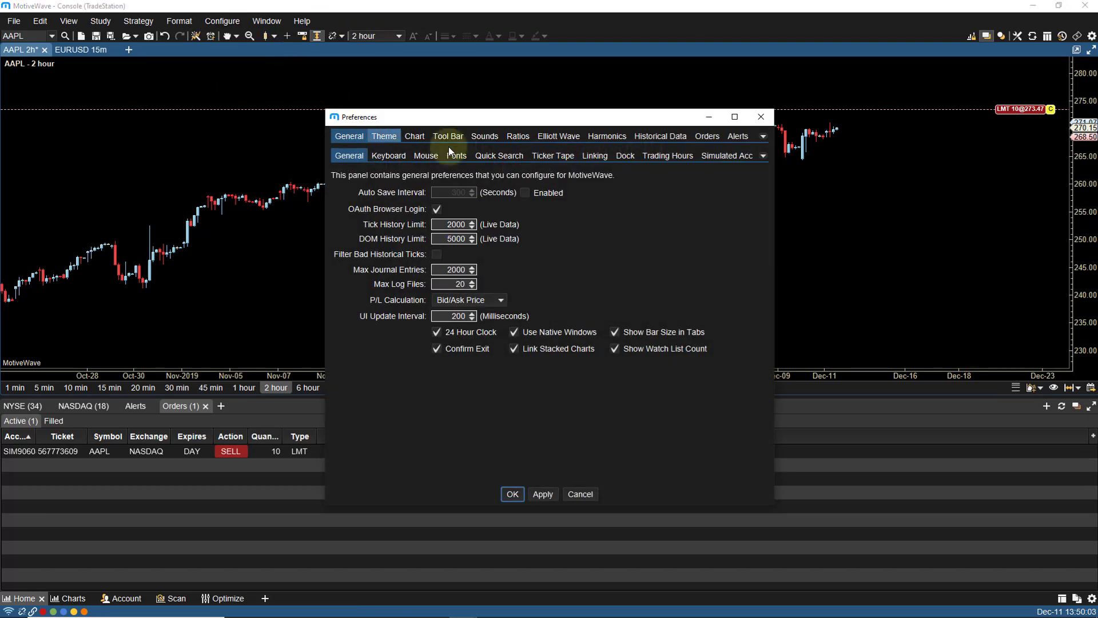
left_click(706, 136)
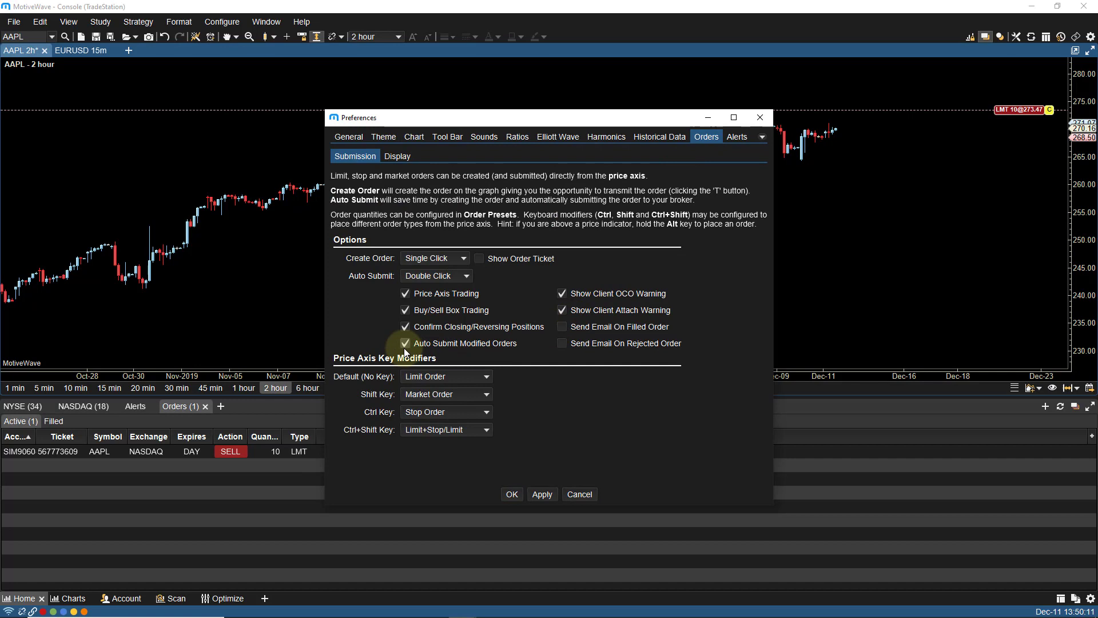
left_click(515, 493)
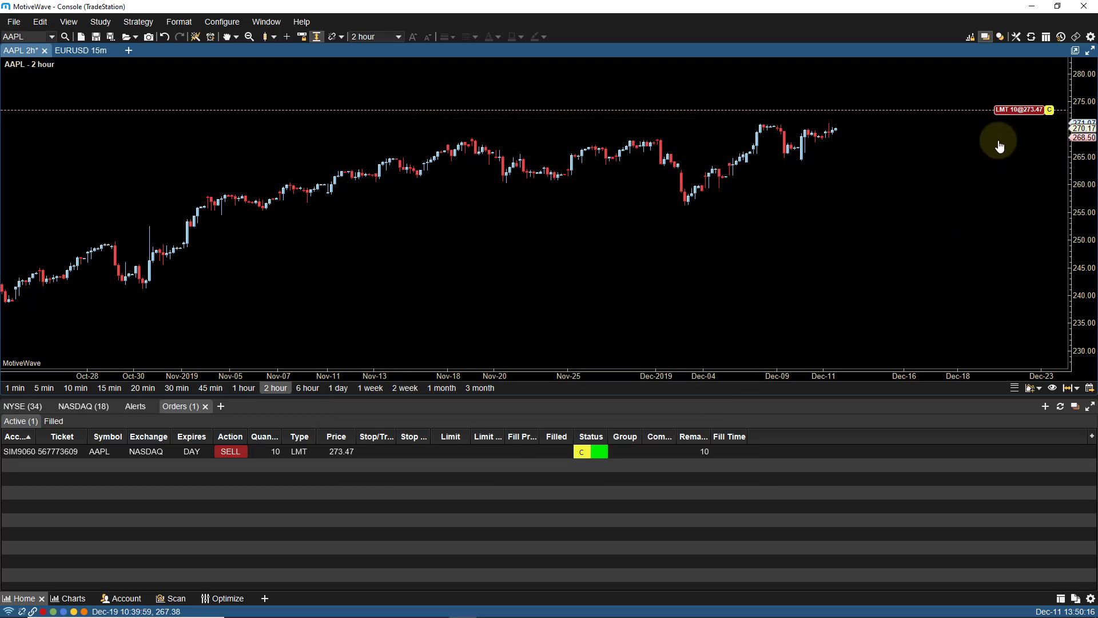
Cancel the 273.47 sell limit, stage a new one at 275.43, move it to 272.54 and transmit it.
left_click(1050, 110)
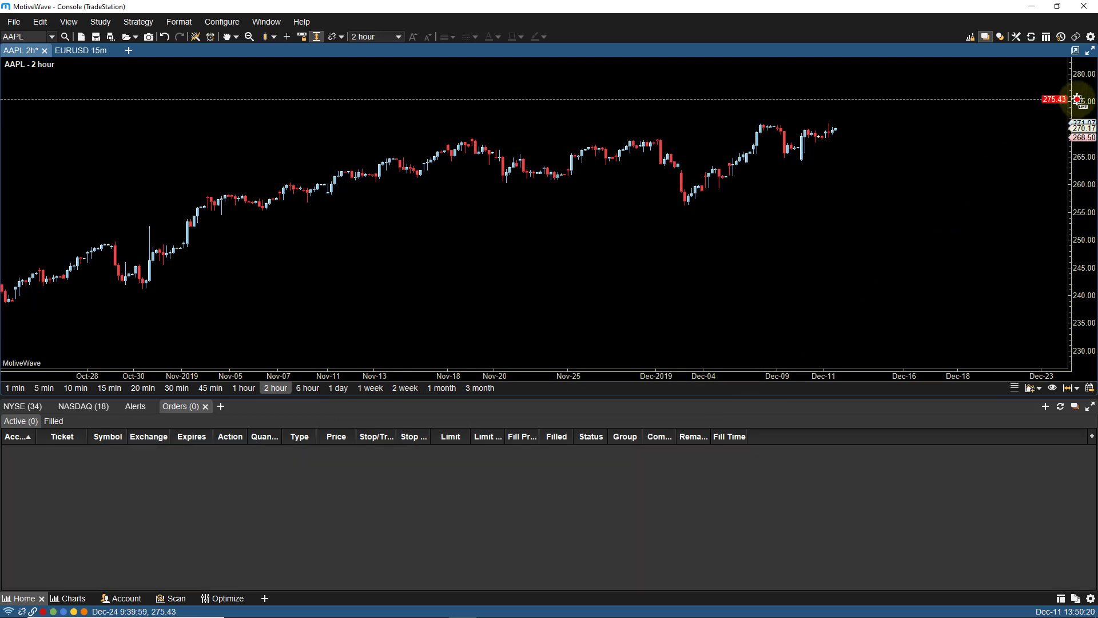
left_click(1077, 101)
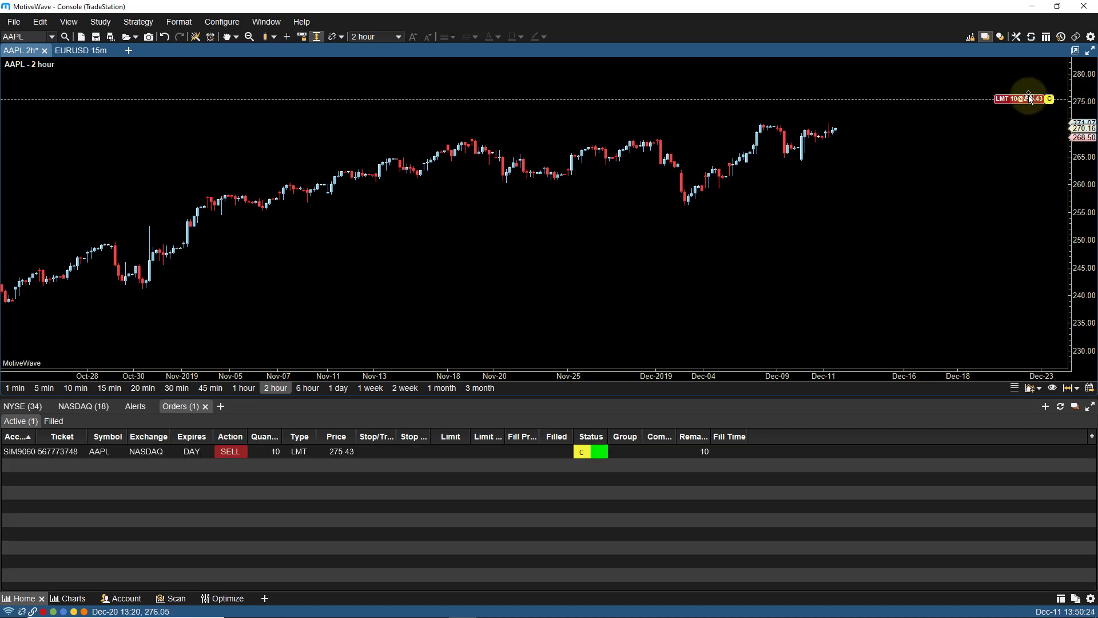
left_click_drag(1036, 100, 1024, 115)
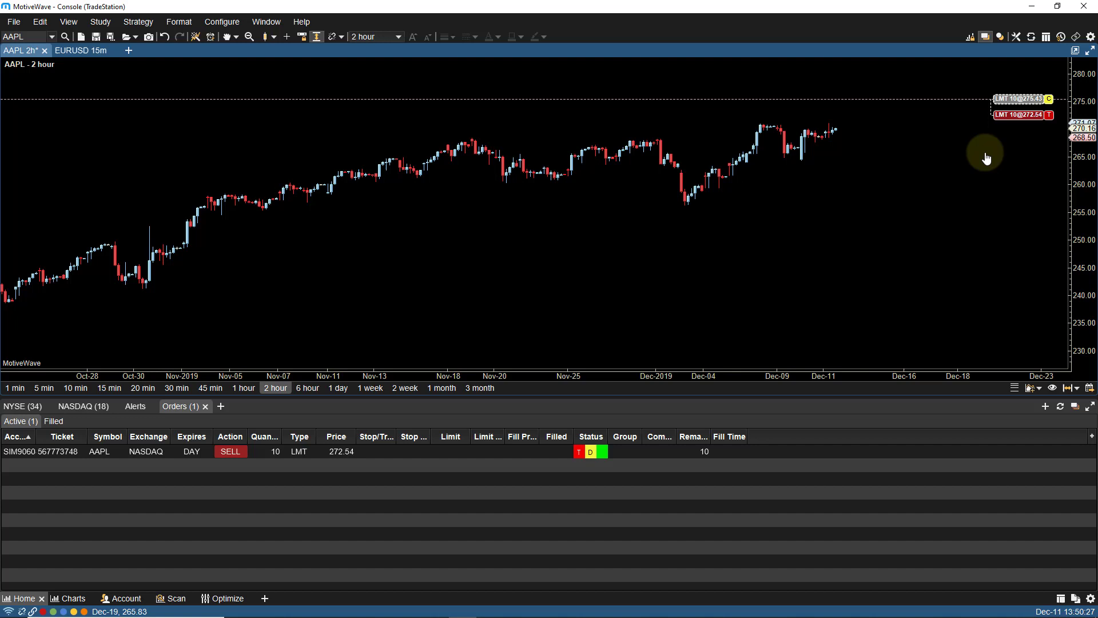
left_click(1049, 116)
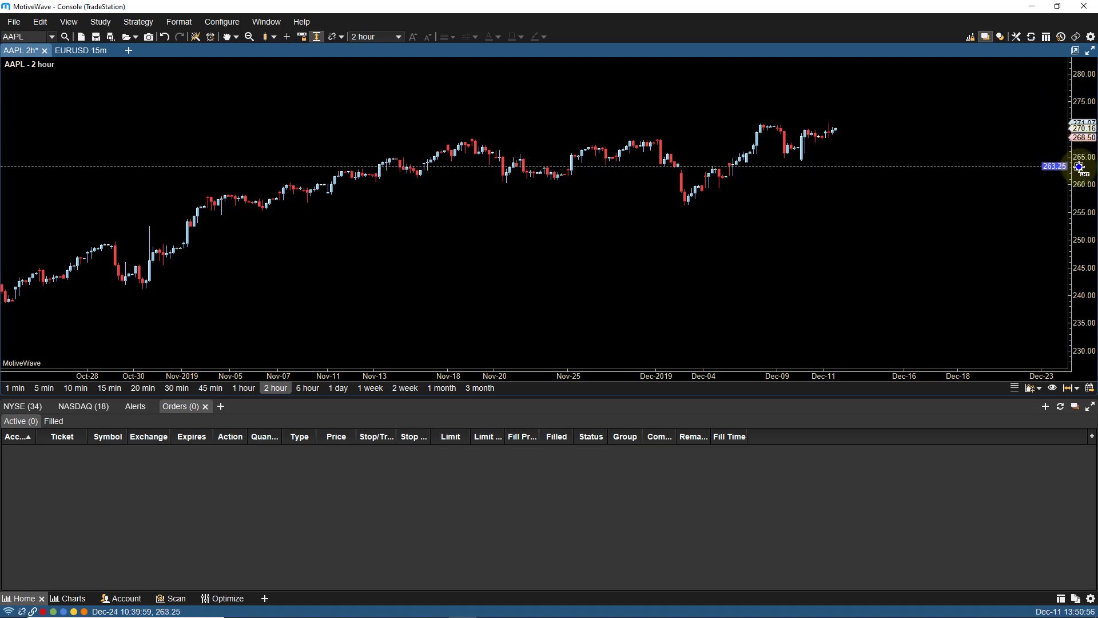
Stage a buy limit at 263.25, remove it with Cancel All, then stage one at 263.04.
left_click(1079, 166)
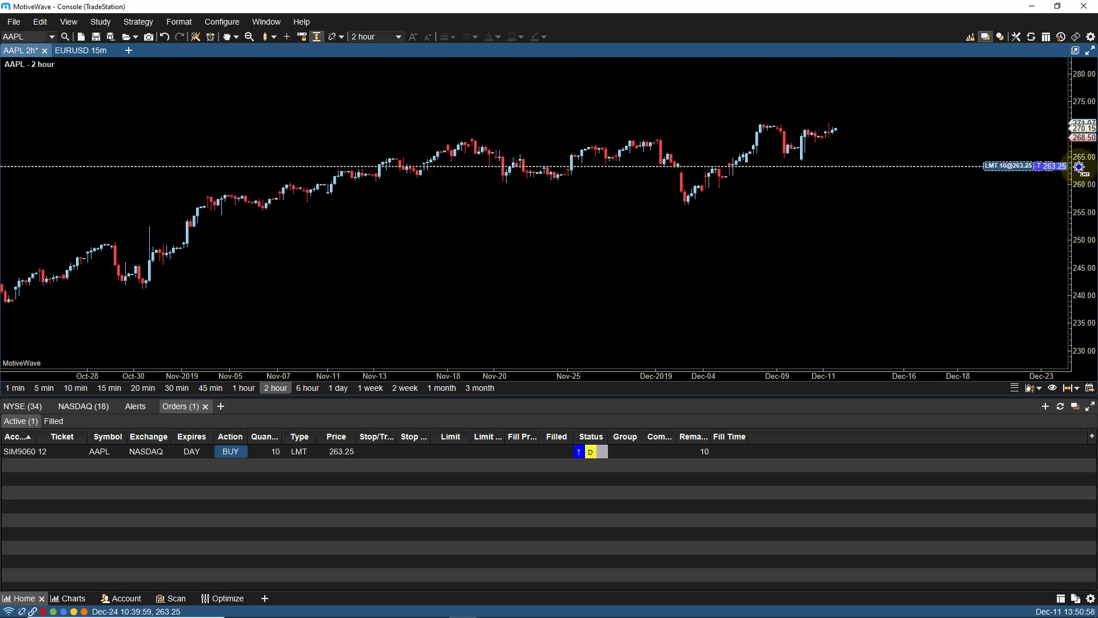
right_click(1015, 168)
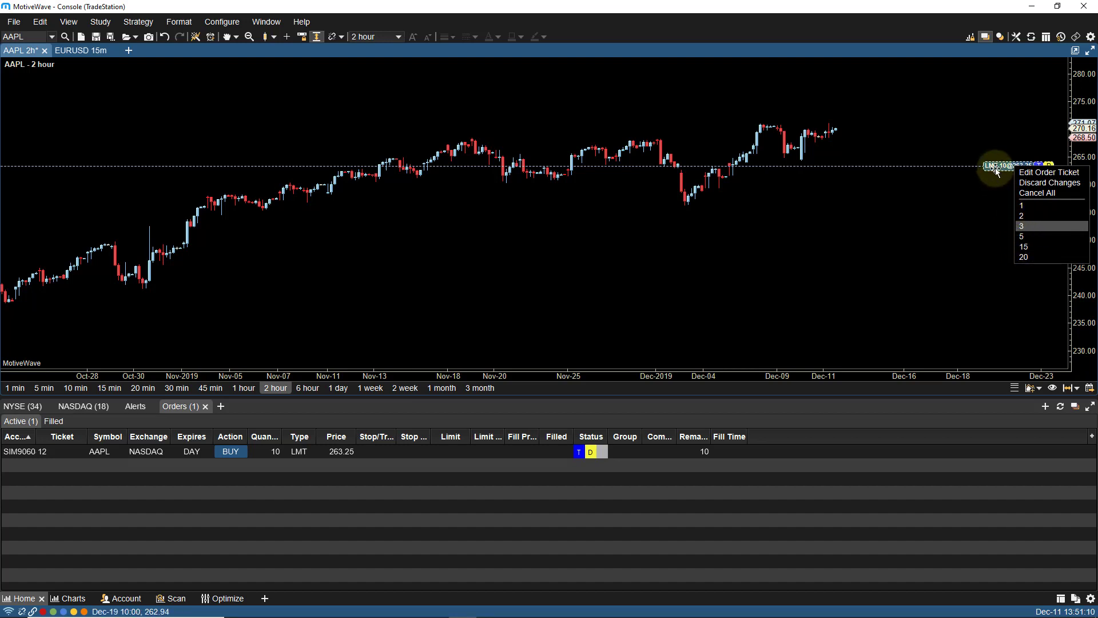
left_click(1036, 193)
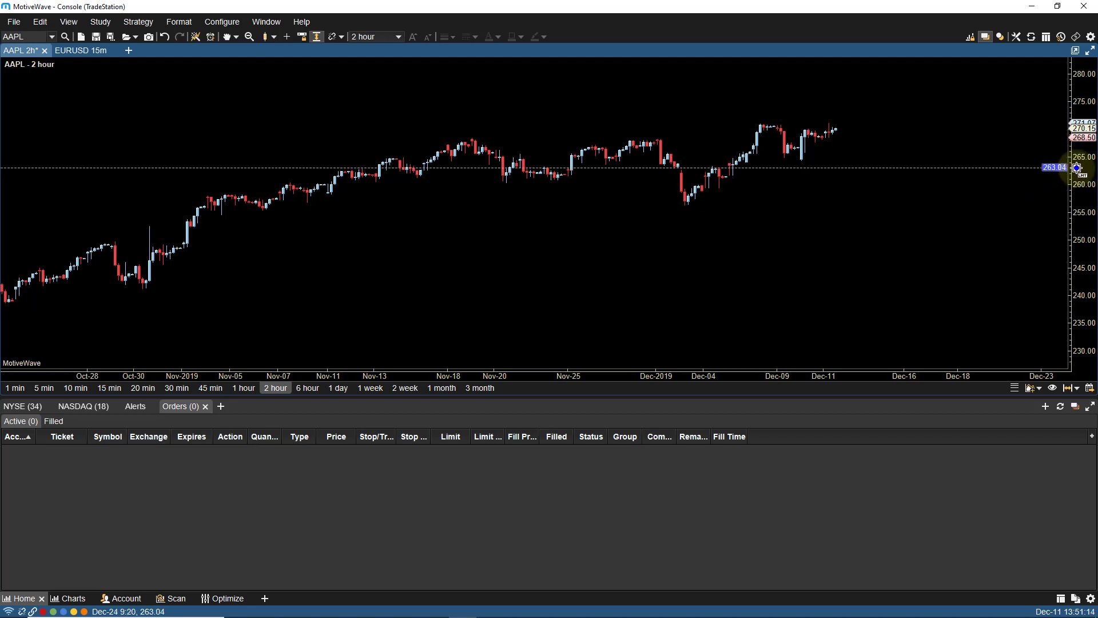
left_click(1072, 172)
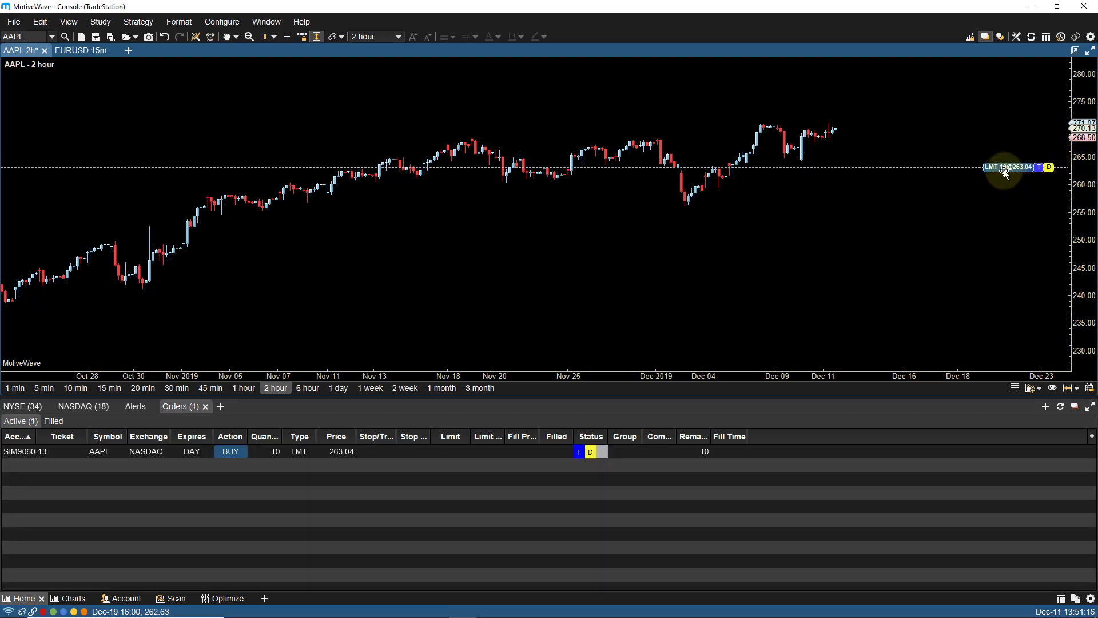
left_click(1048, 167)
right_click(915, 155)
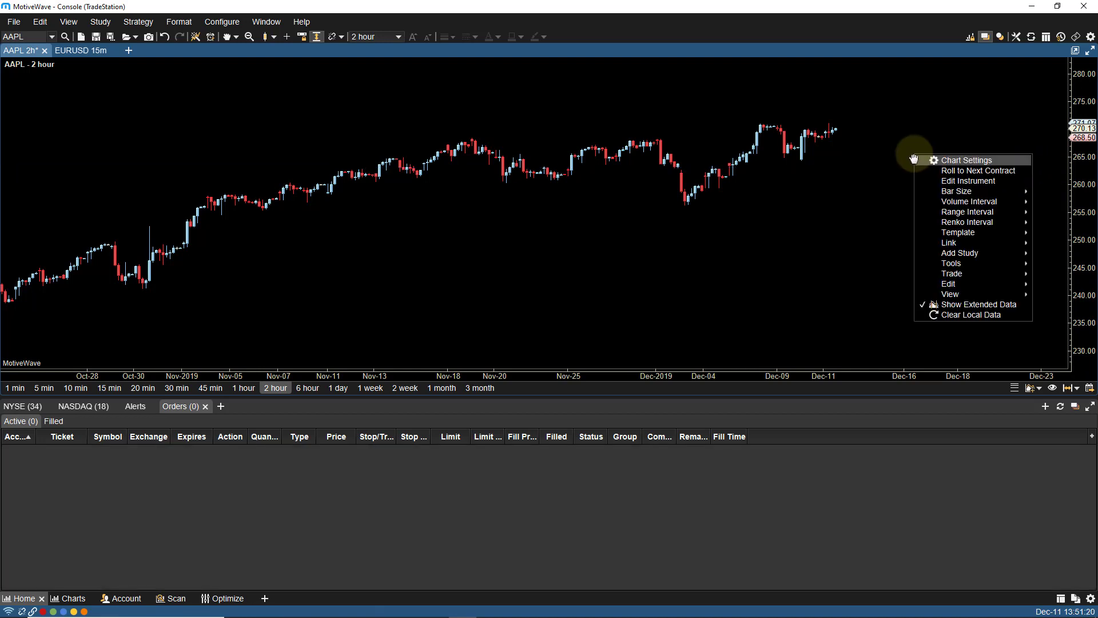
left_click(952, 180)
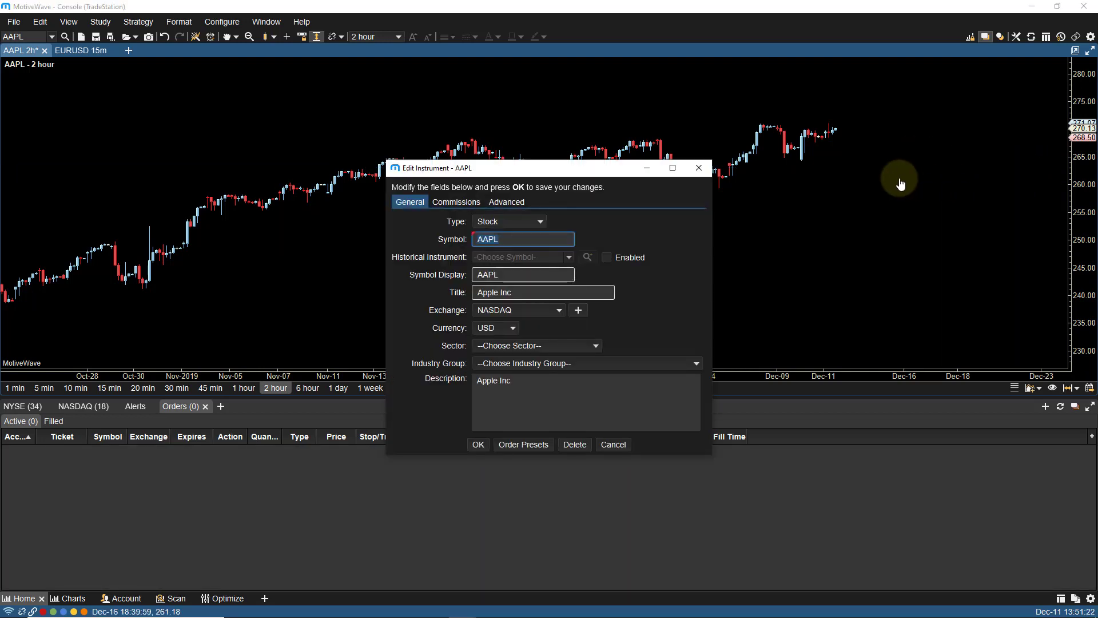
left_click(523, 444)
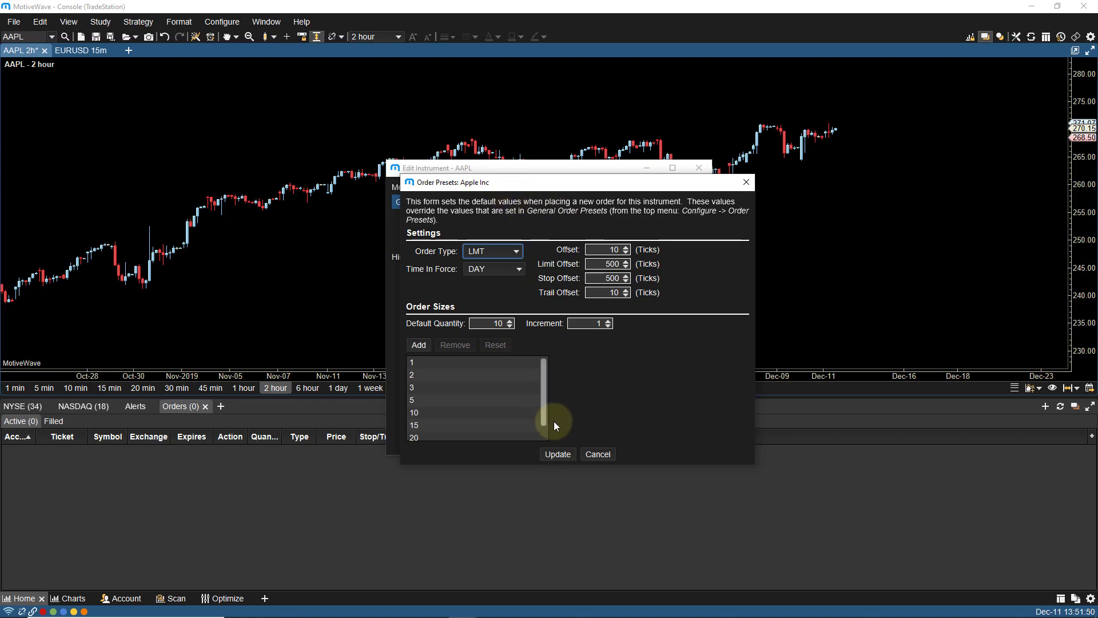
left_click(590, 455)
left_click(612, 443)
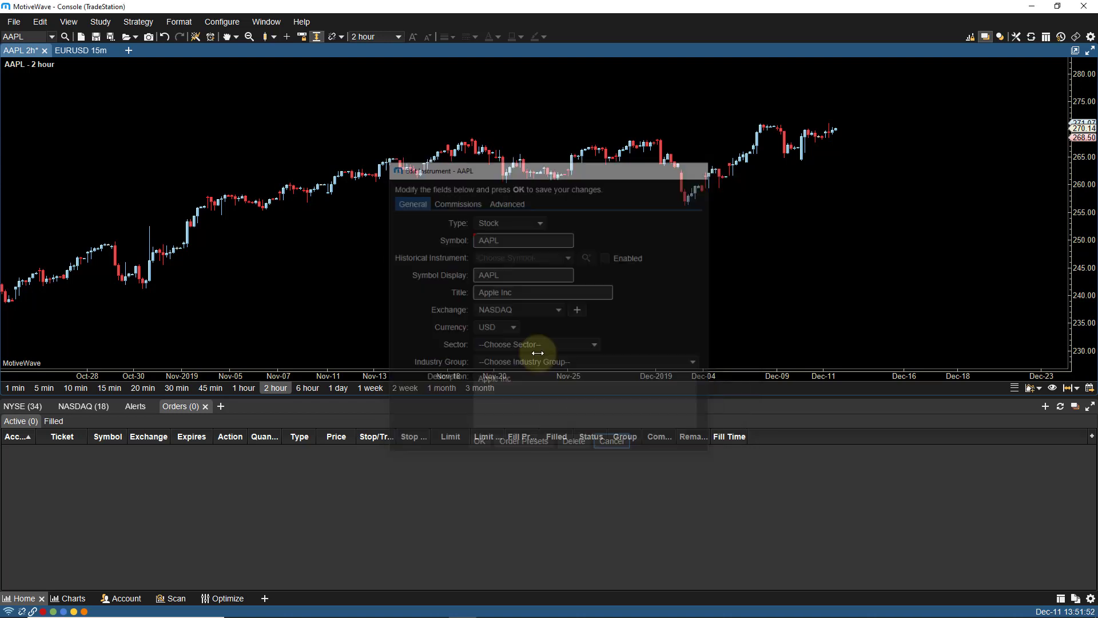
left_click(232, 24)
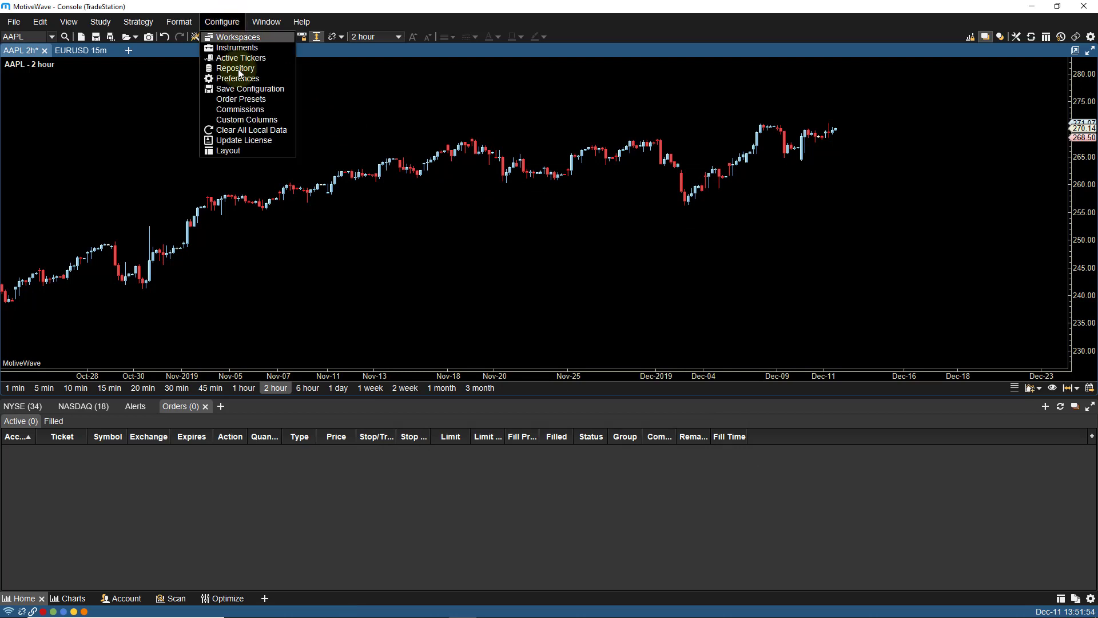
left_click(242, 98)
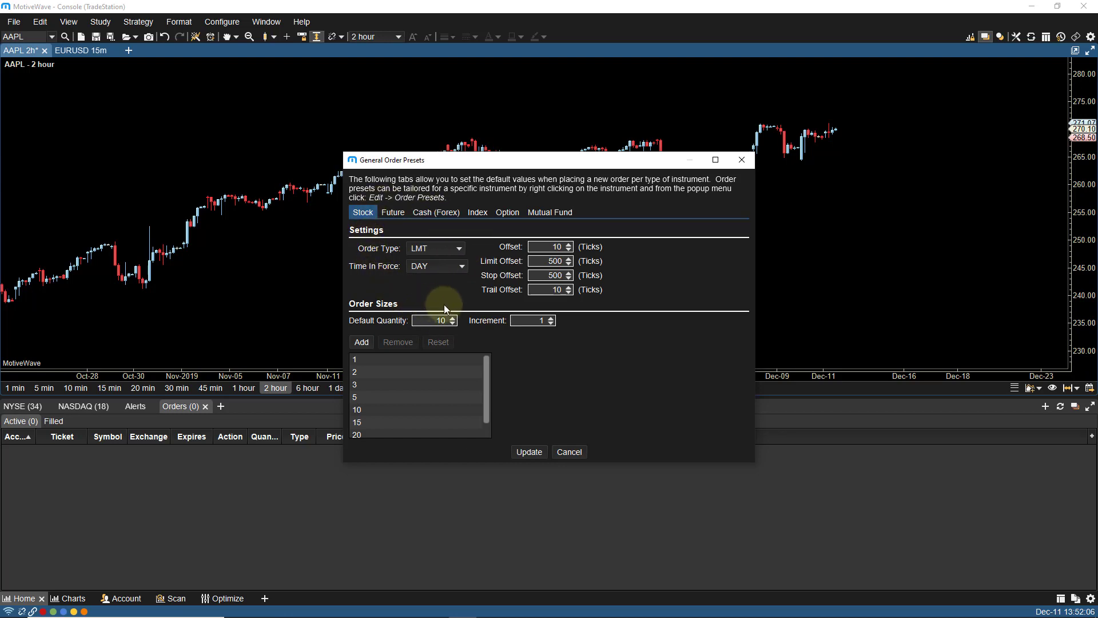
left_click(569, 452)
right_click(569, 212)
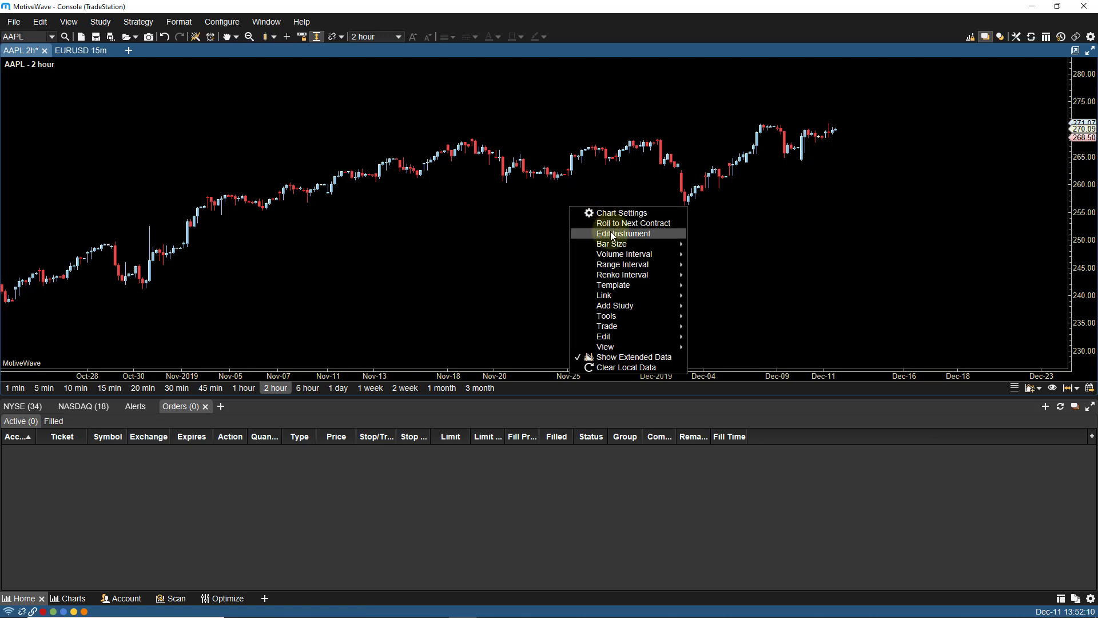
left_click(609, 232)
left_click(536, 445)
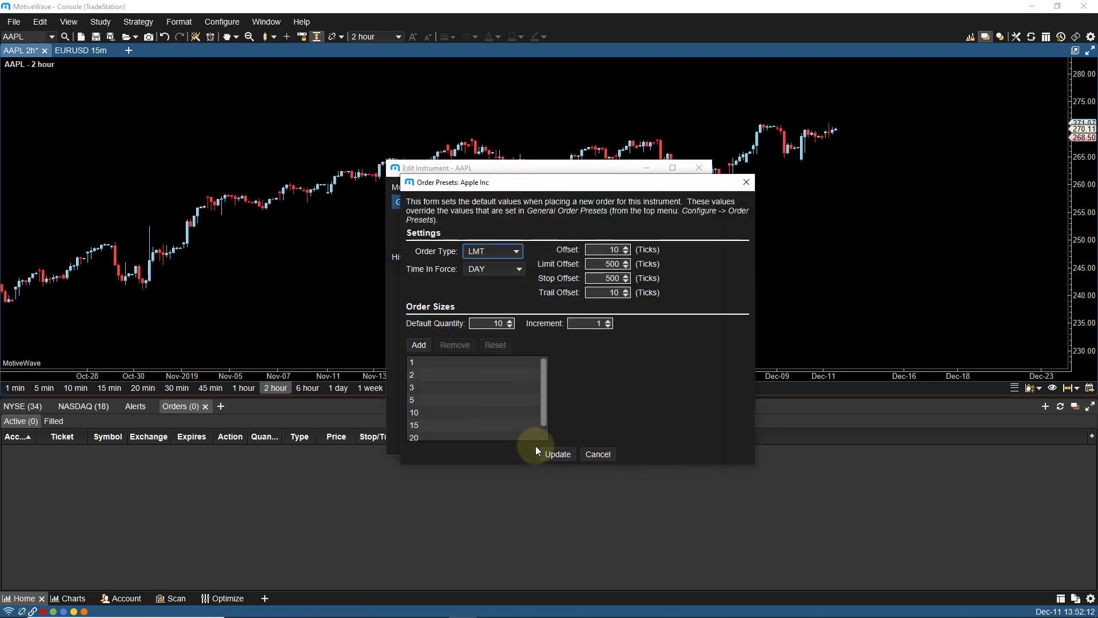
left_click(595, 453)
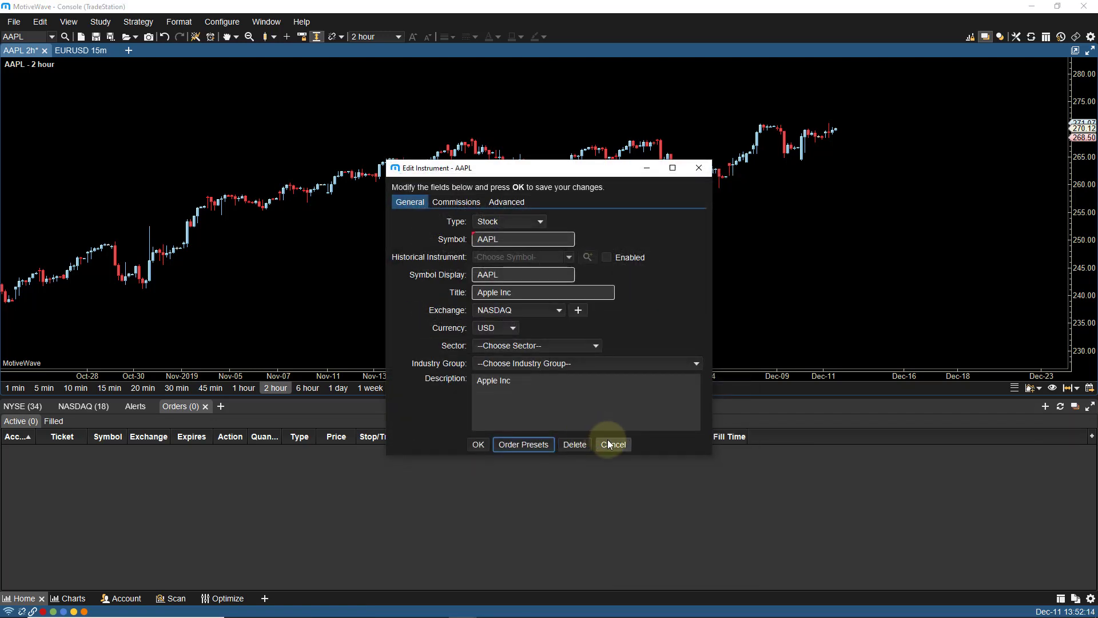
left_click(607, 439)
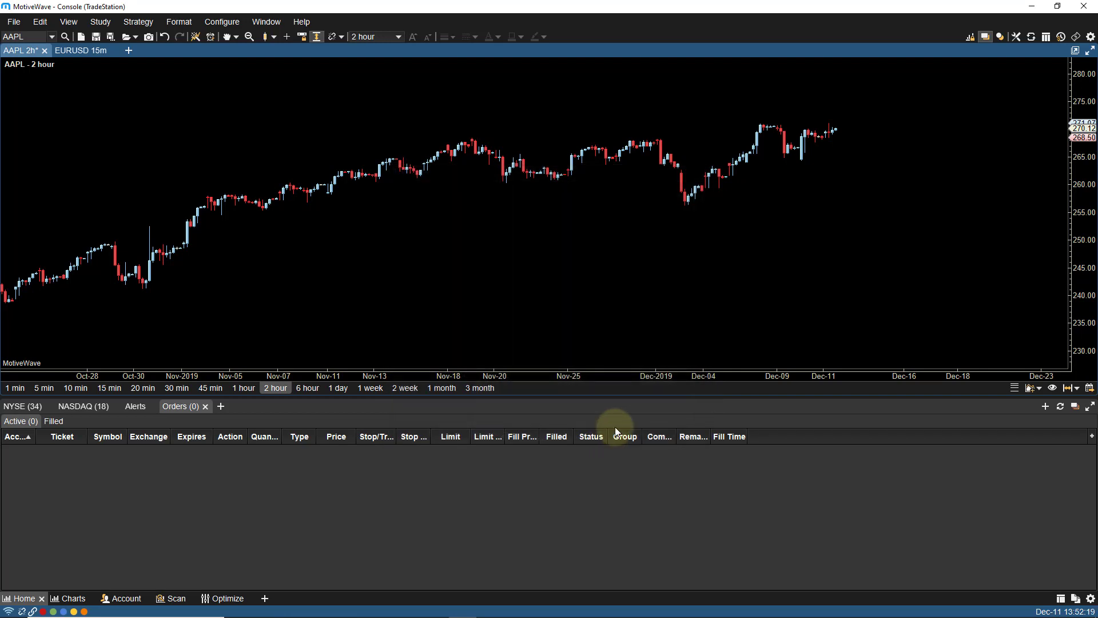
left_click(1061, 159)
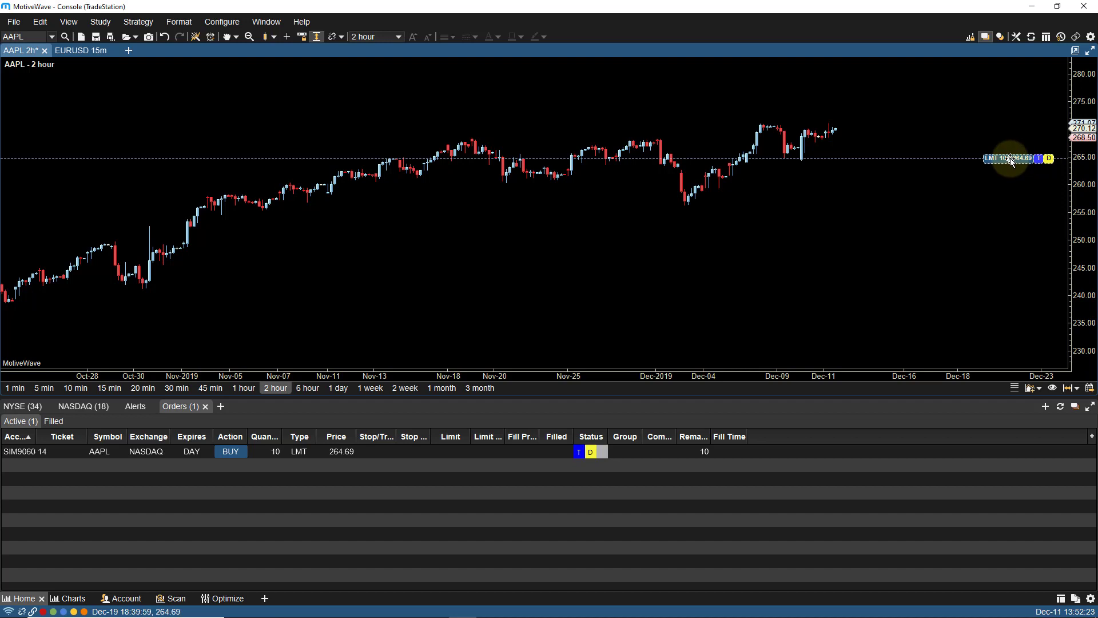
right_click(1011, 160)
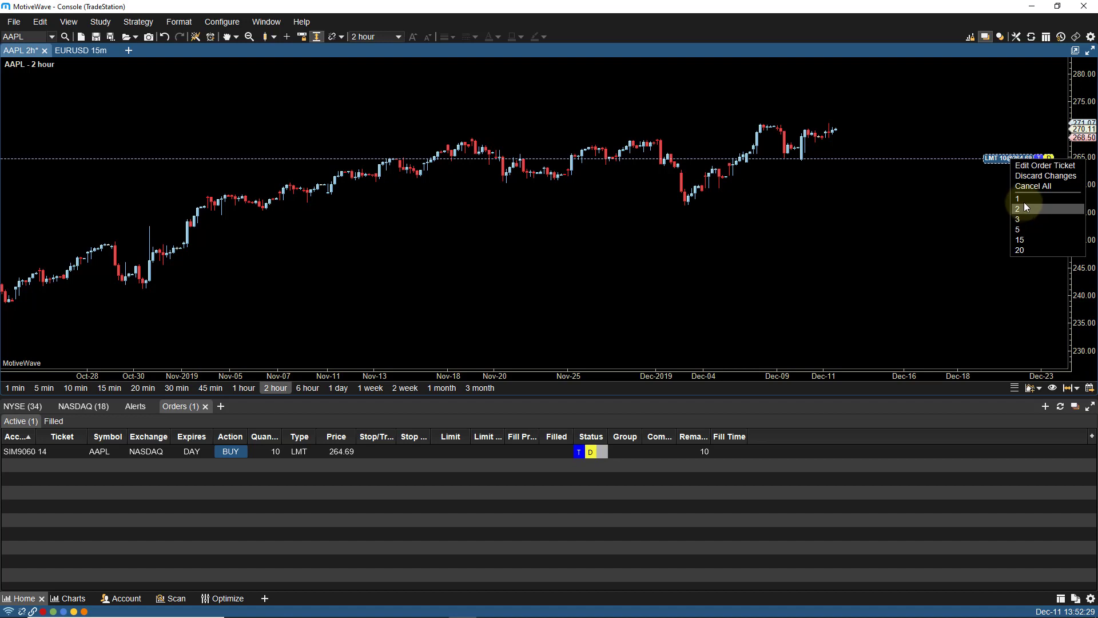
left_click(1035, 167)
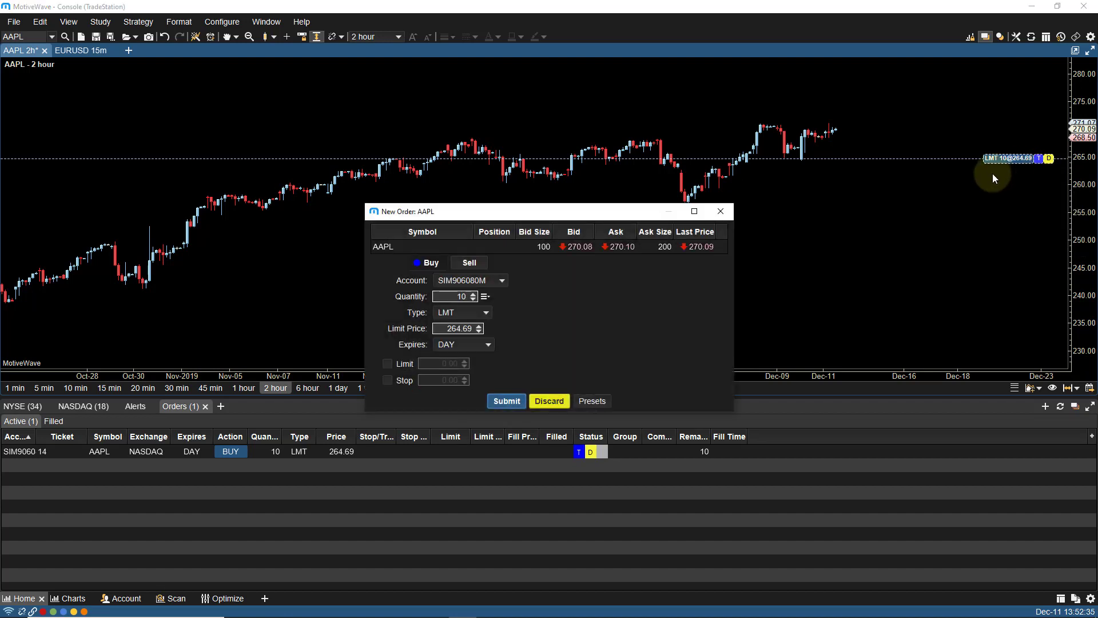
left_click(727, 213)
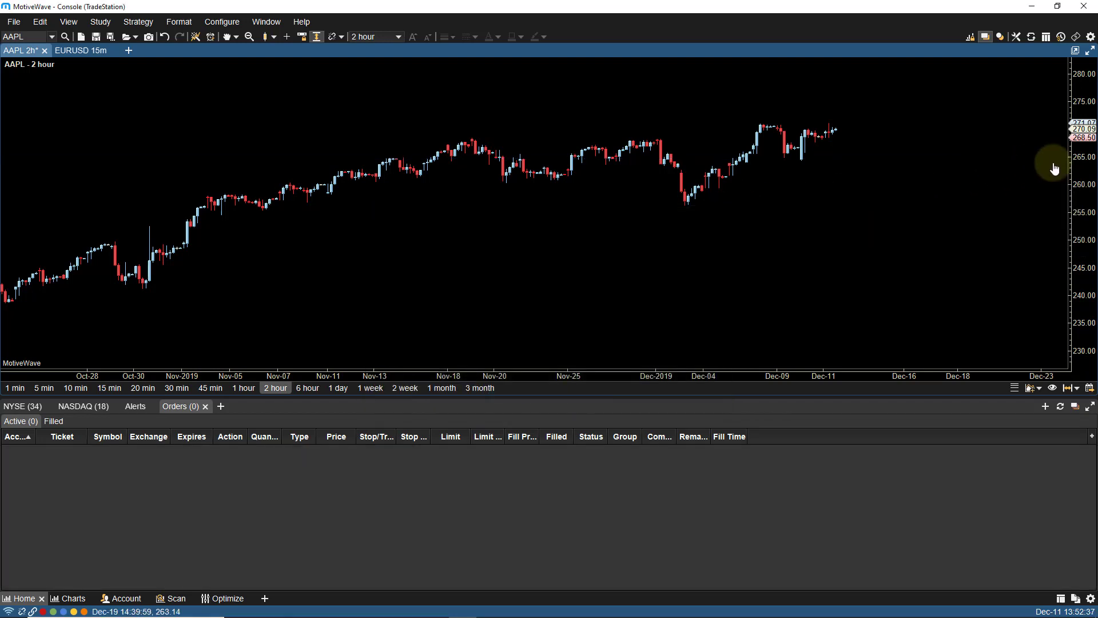
Turn a new 10-share buy into a DAY MKT order with 275.06 limit and 265.06 stop exits, and submit.
left_click(1076, 165)
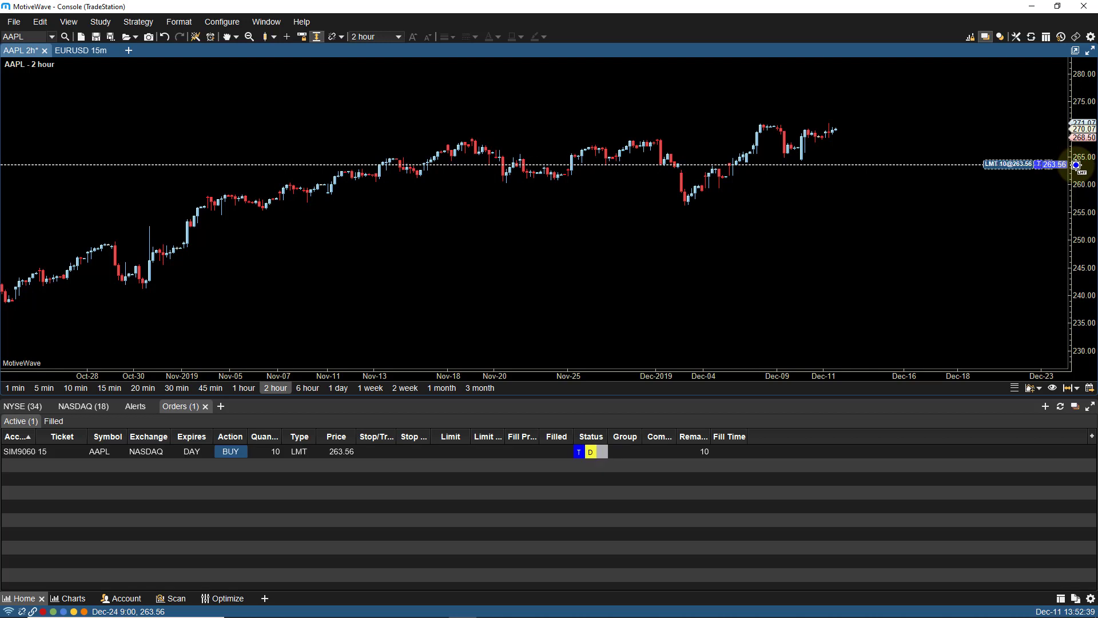
double_click(1021, 166)
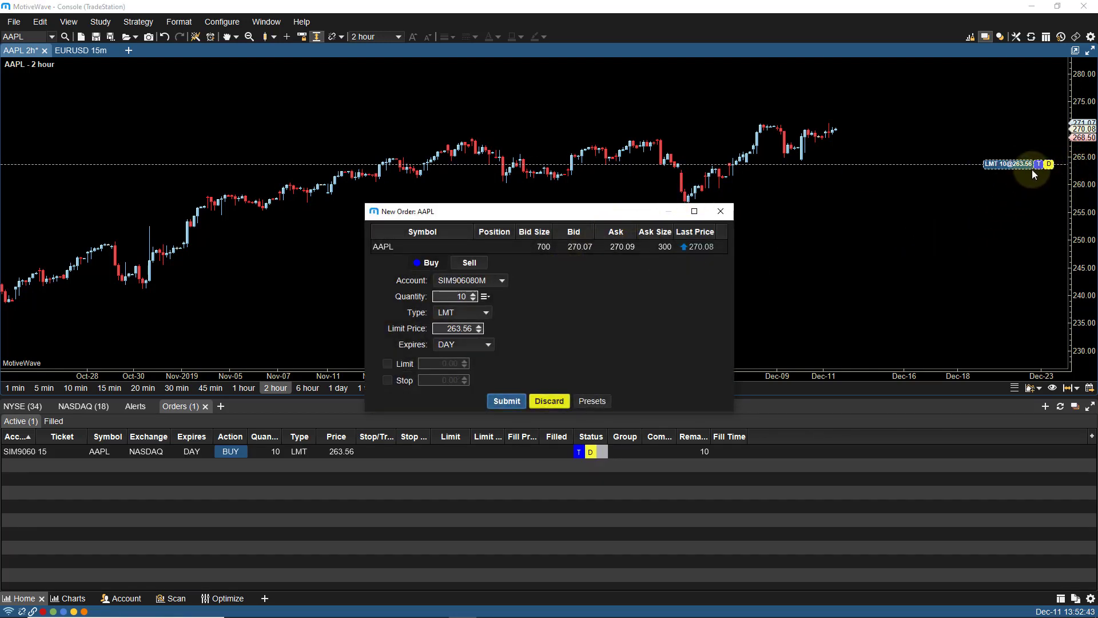
left_click(487, 312)
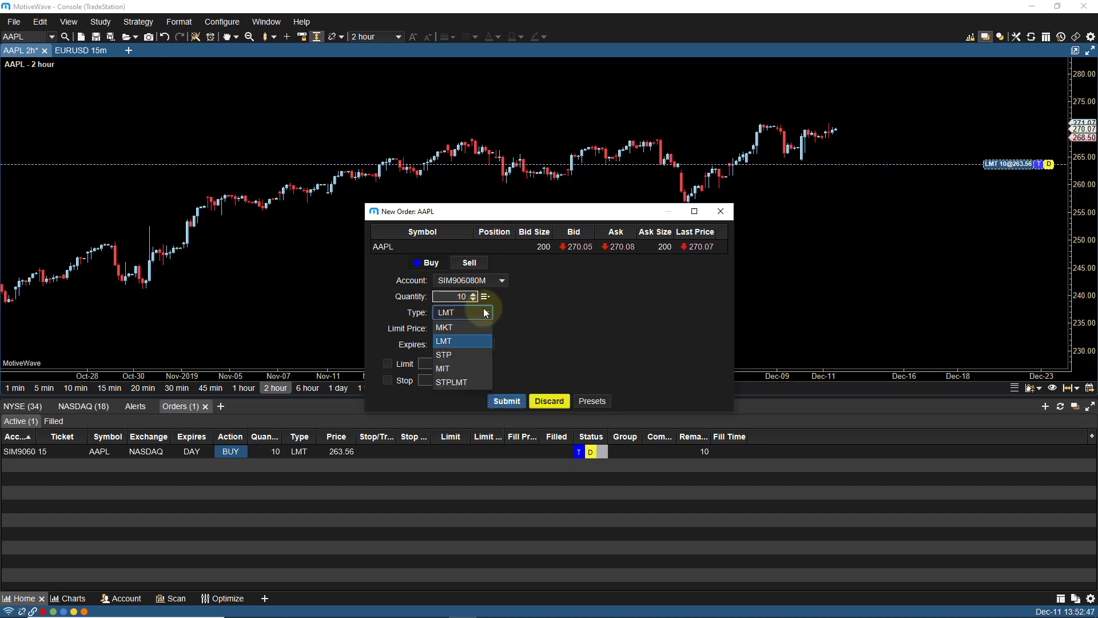
left_click(454, 326)
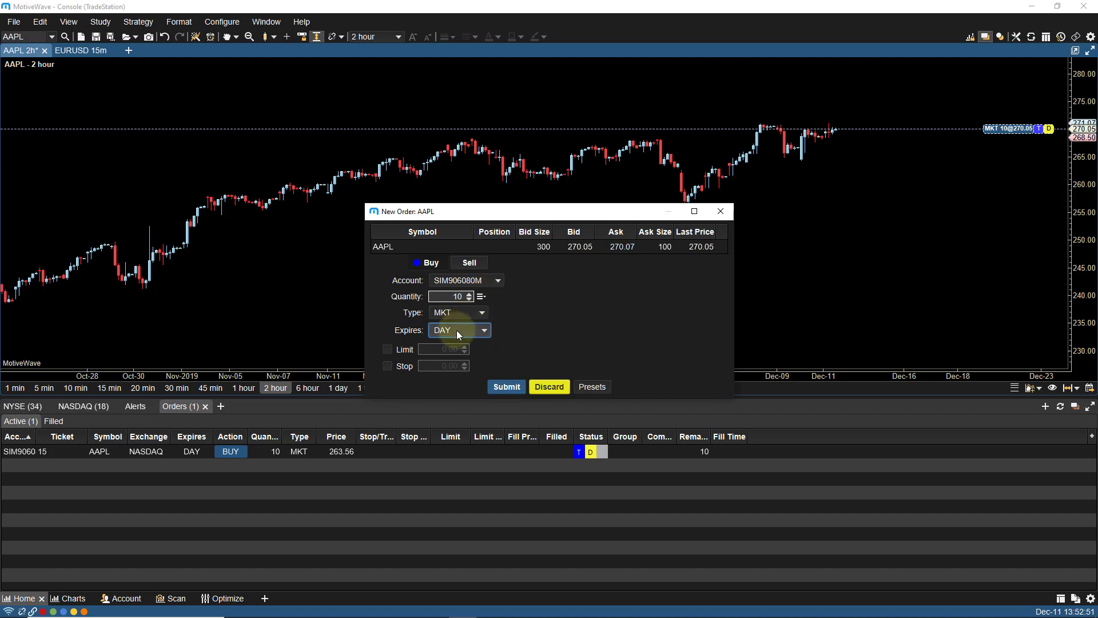
left_click(456, 330)
left_click(457, 330)
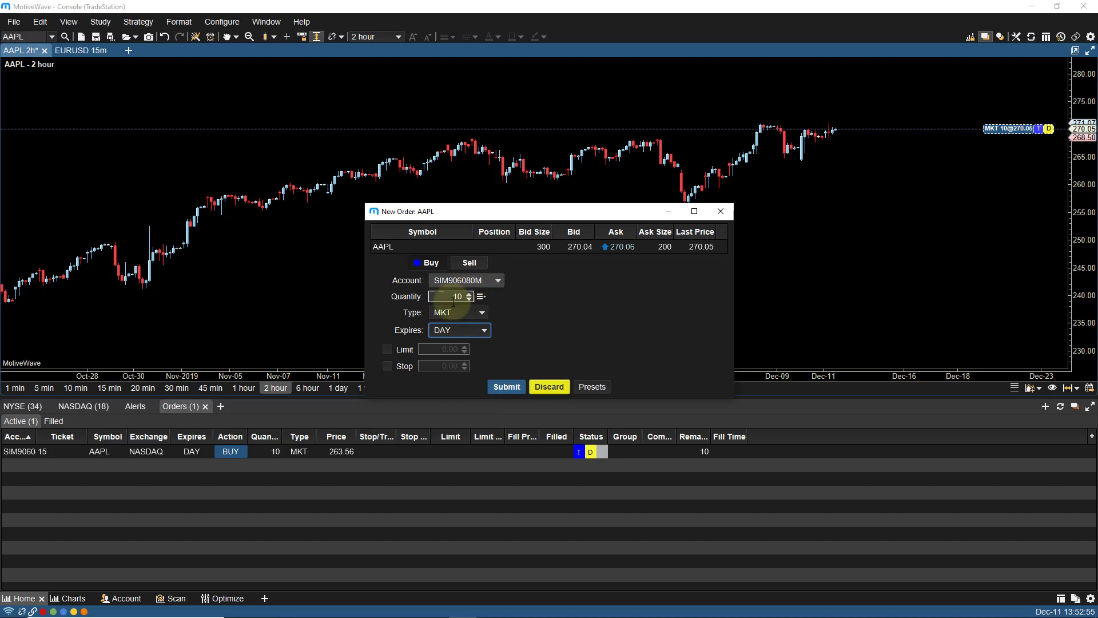
left_click(387, 349)
left_click(388, 349)
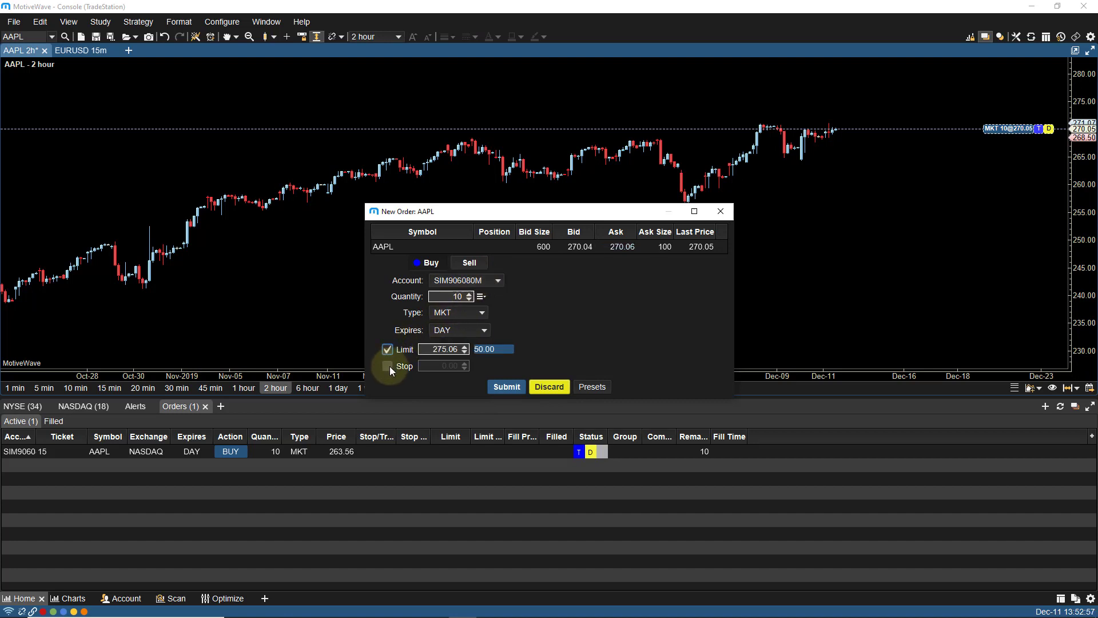
left_click(389, 366)
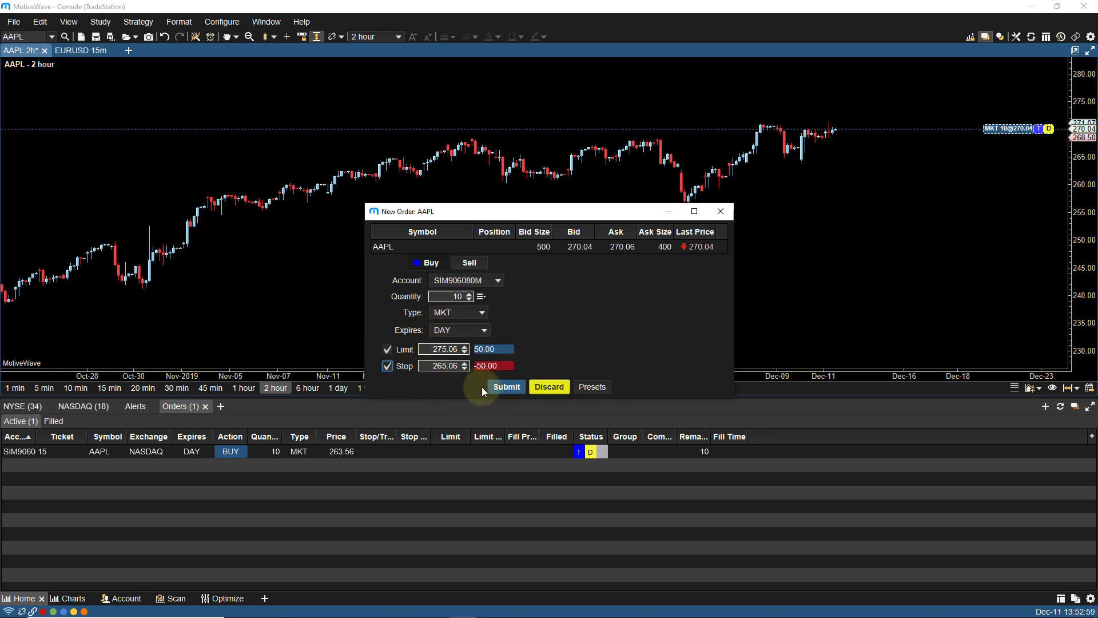
left_click(507, 388)
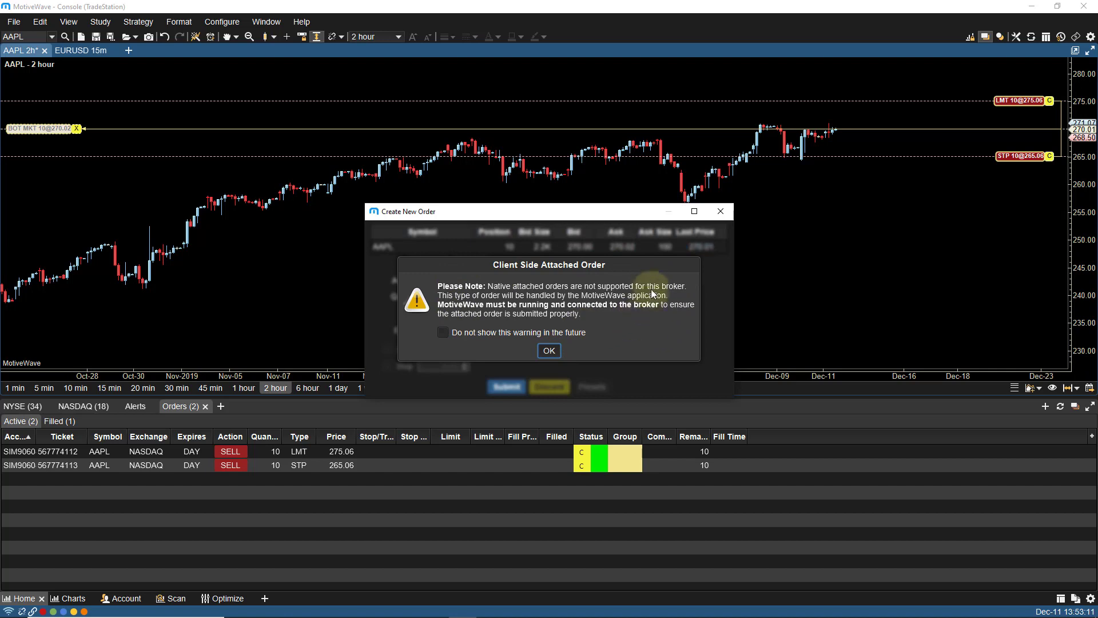
Acknowledge the warning, turn Show Orders off and Show Trades on to view the fill markers.
left_click(549, 350)
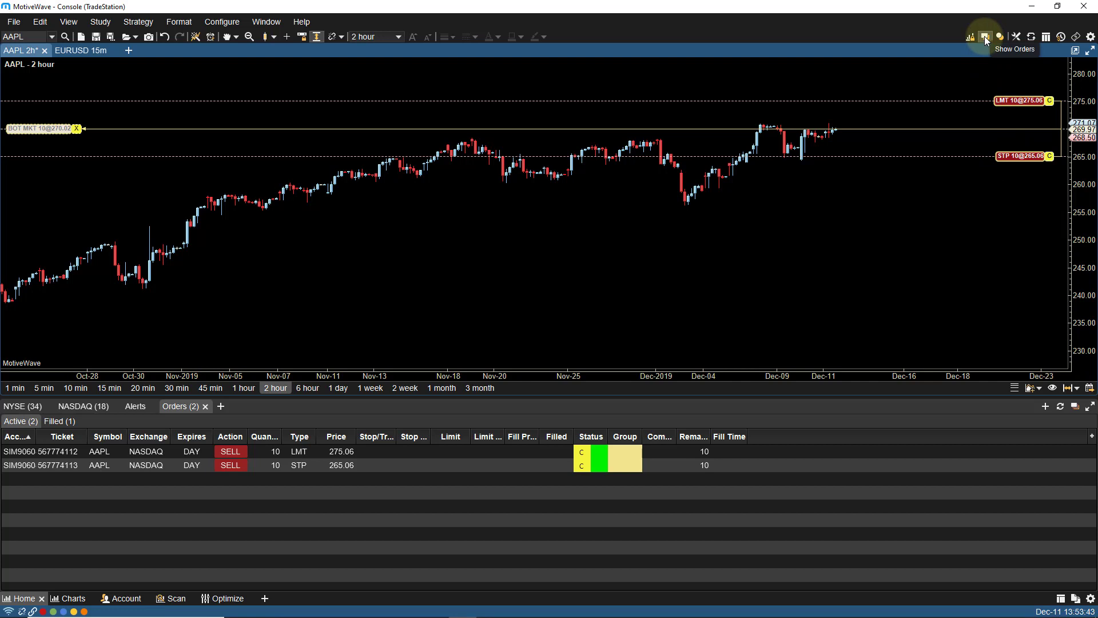
left_click(985, 38)
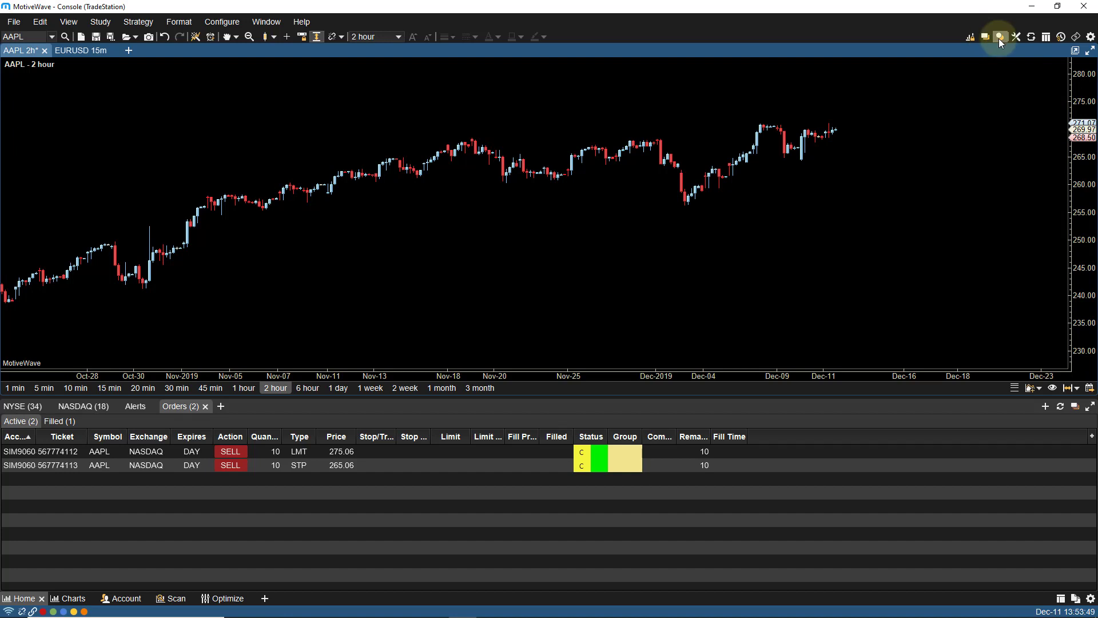
left_click(999, 37)
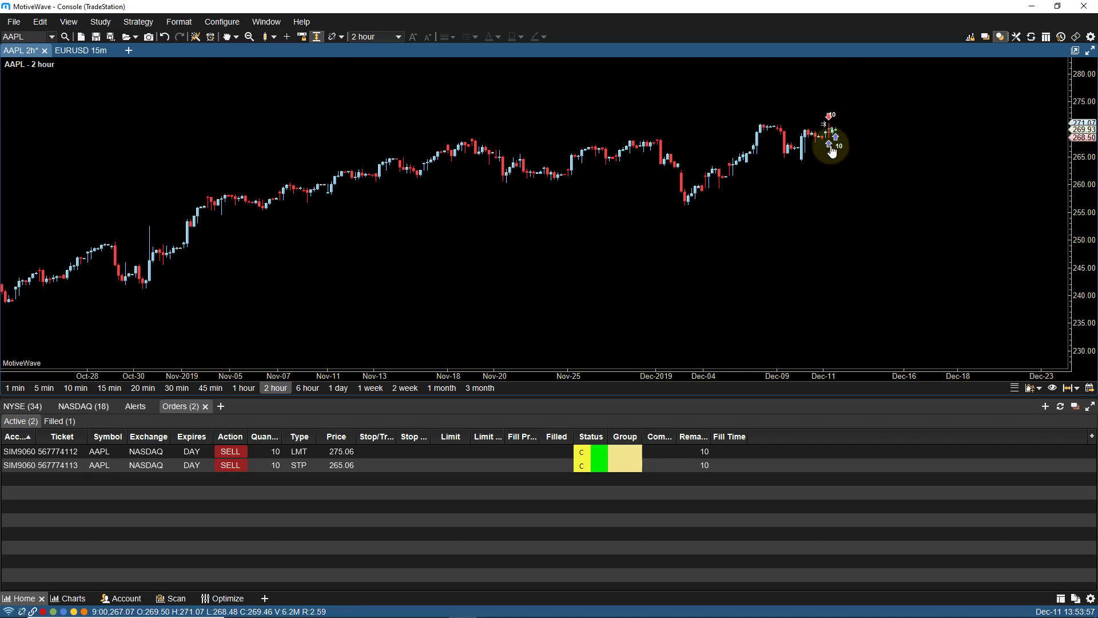
mouse_move(830, 148)
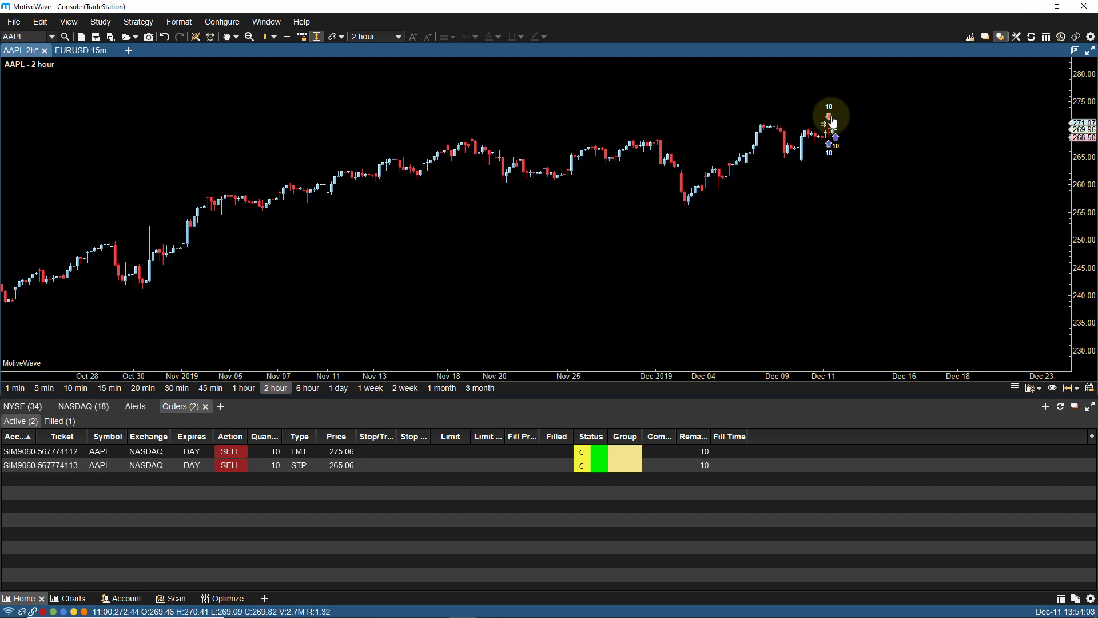
mouse_move(830, 119)
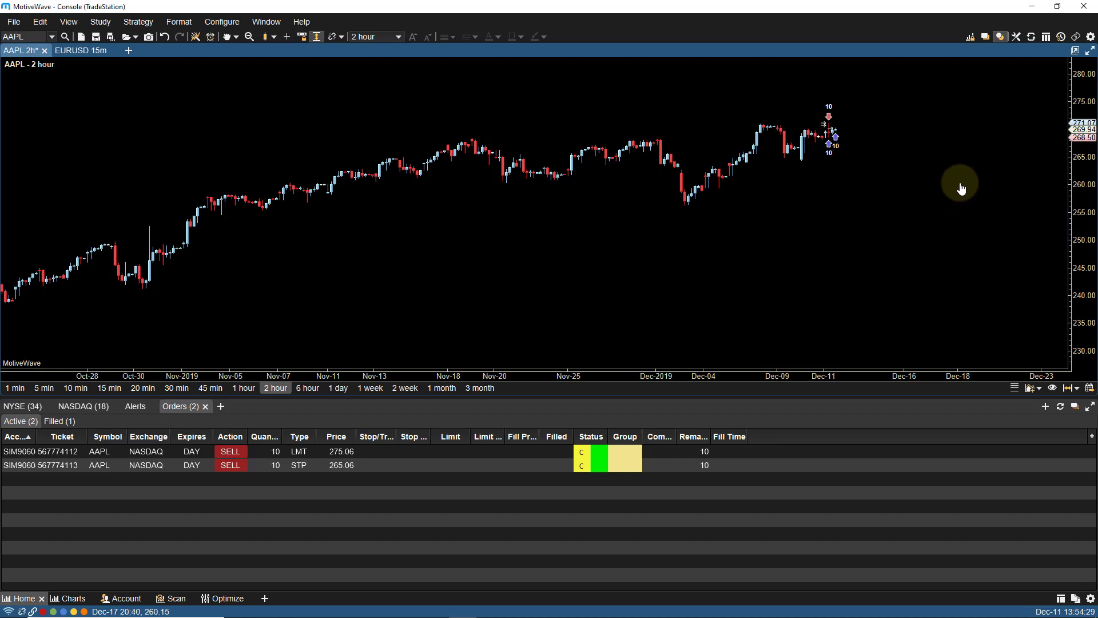
right_click(1061, 180)
mouse_move(1044, 188)
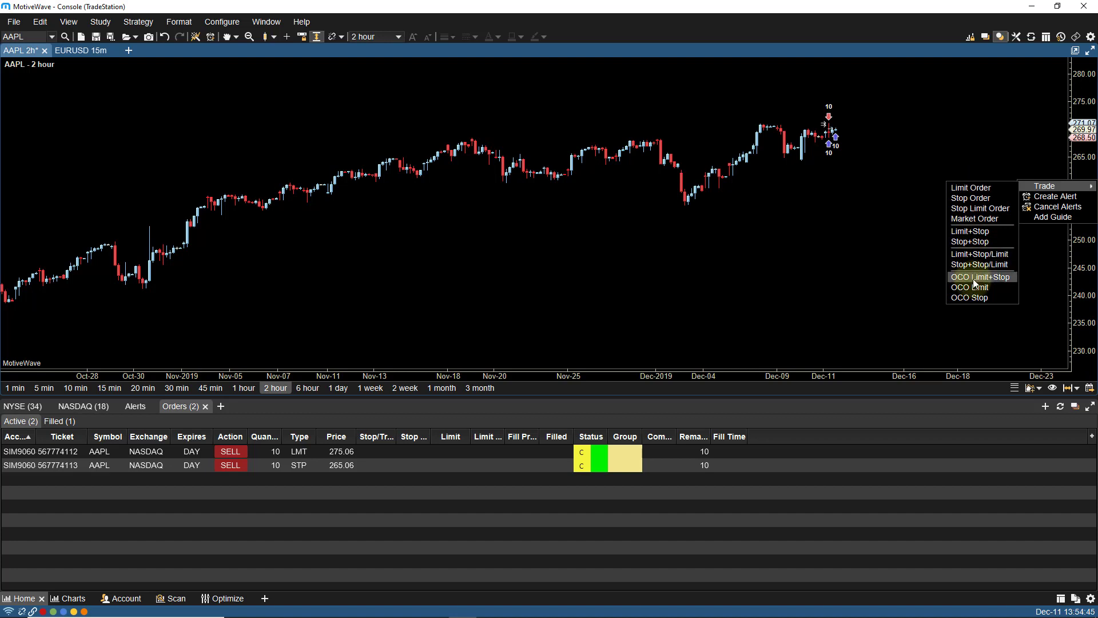
left_click(883, 277)
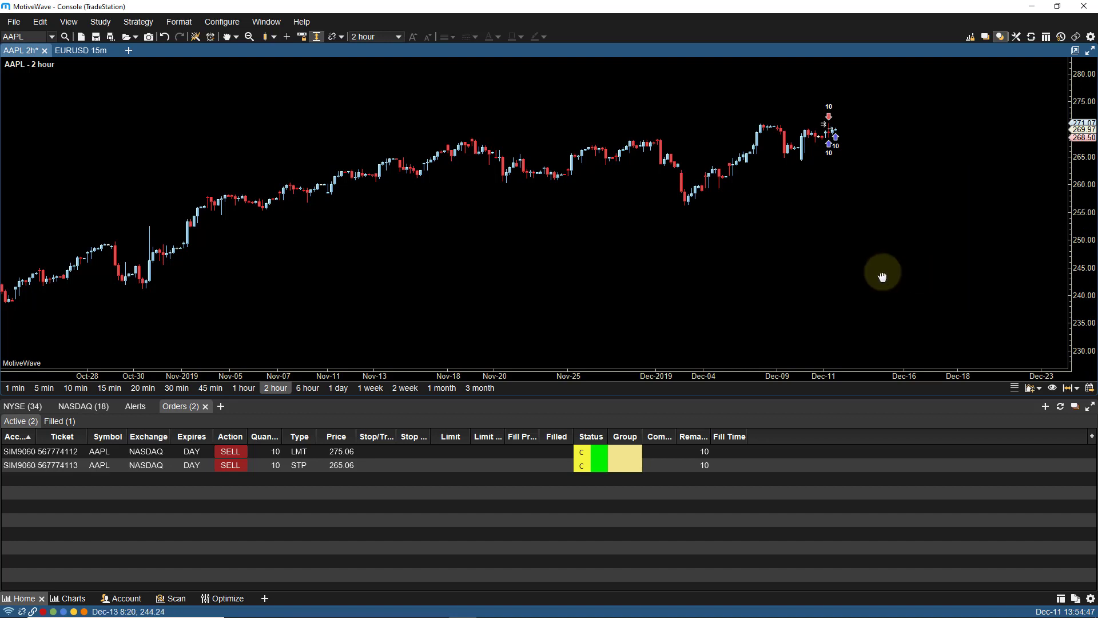